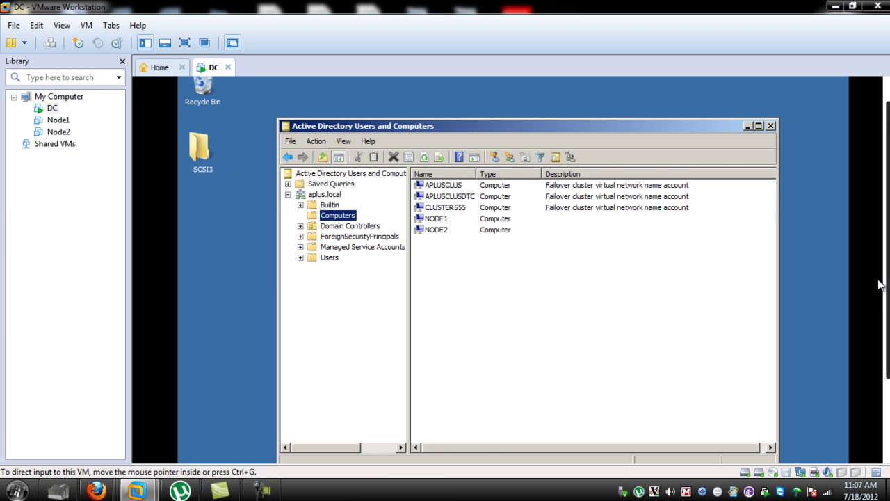
Step: Bring up Server Manager, scroll through it, then hide it again
drag(888, 286, 888, 357)
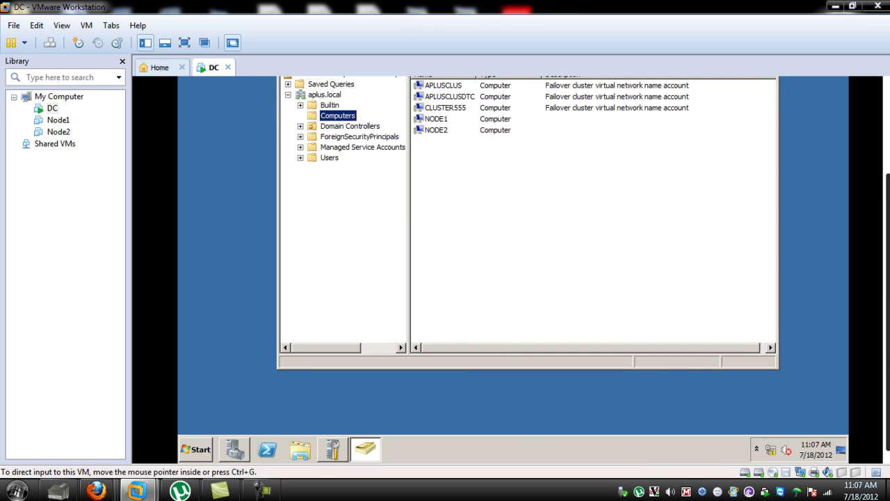
click(237, 449)
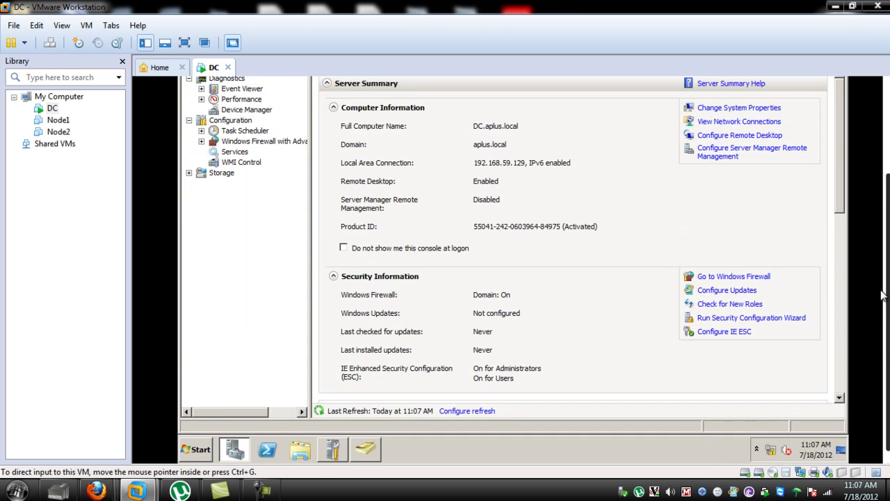
scroll(881, 293, up, 3)
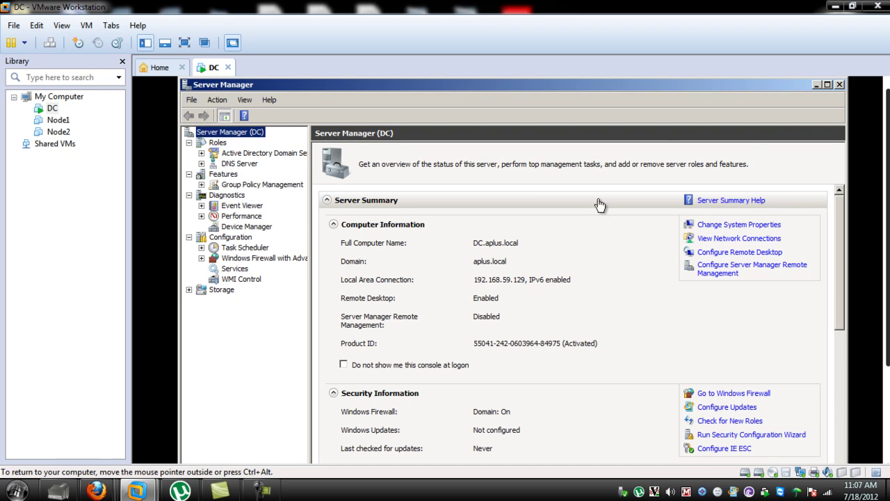
click(817, 84)
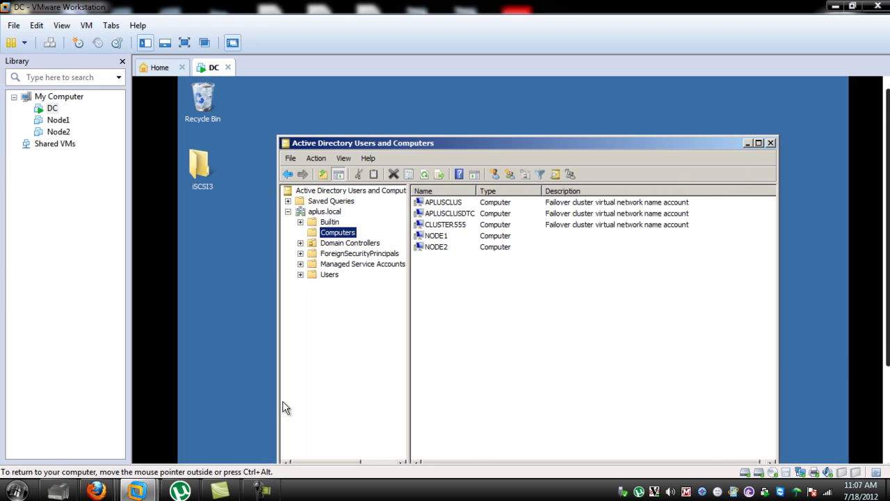
drag(886, 212, 886, 336)
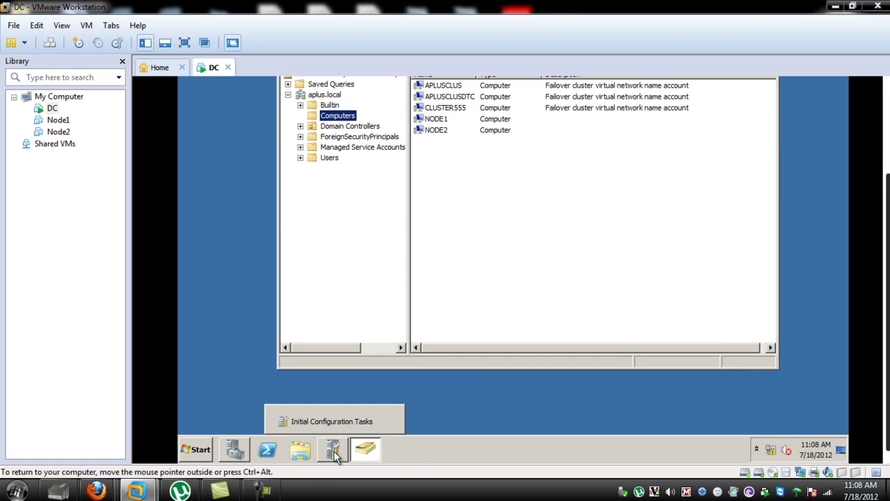
Step: Start the Add Roles Wizard from Initial Configuration Tasks and check File Services
click(334, 451)
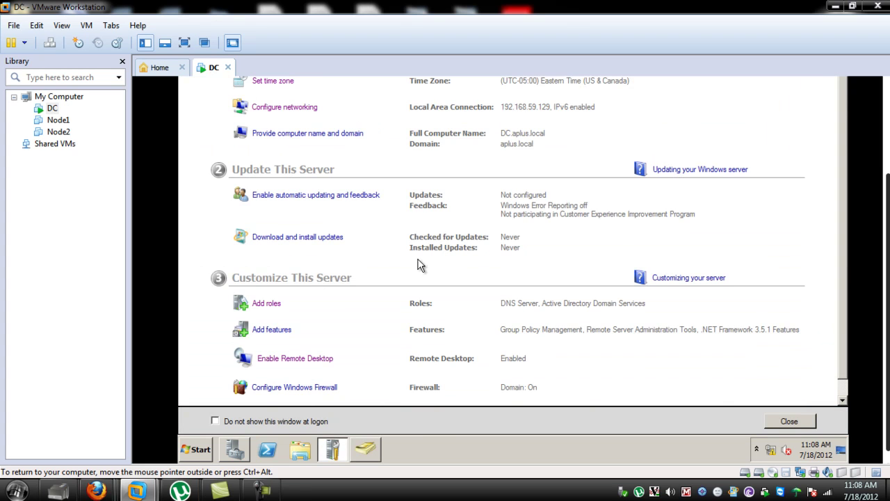
click(268, 304)
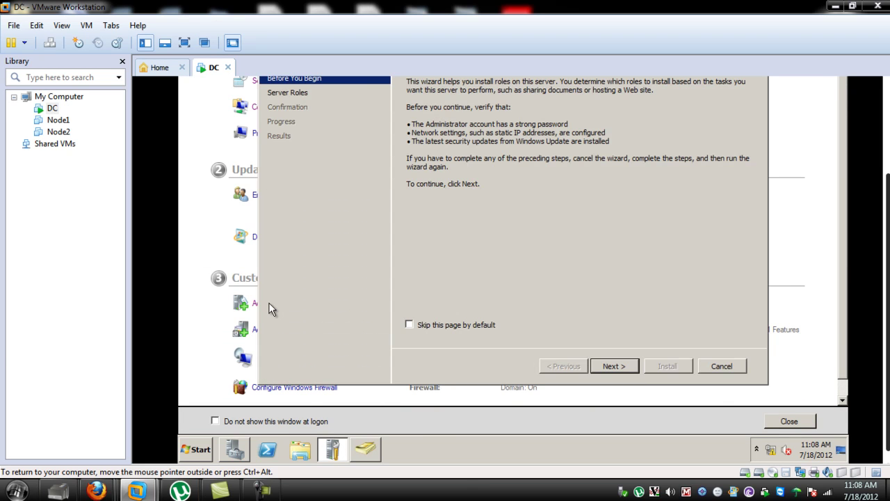
click(623, 366)
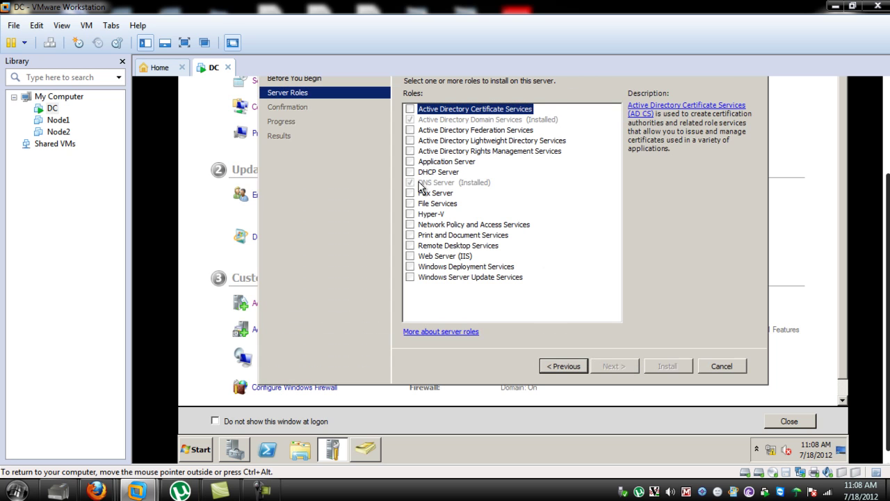
click(417, 203)
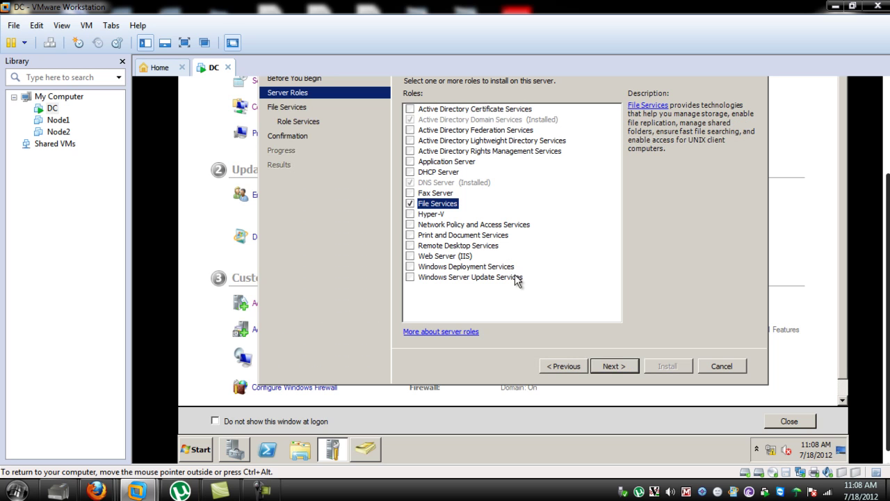
click(617, 365)
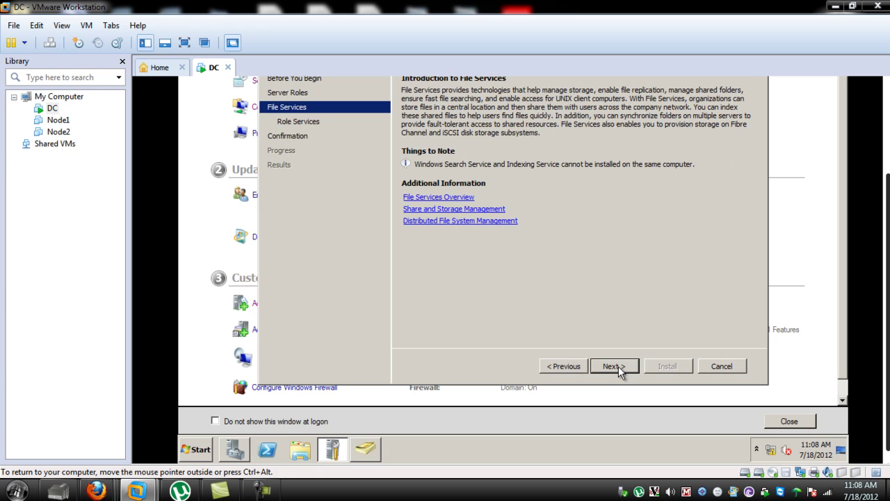
click(887, 82)
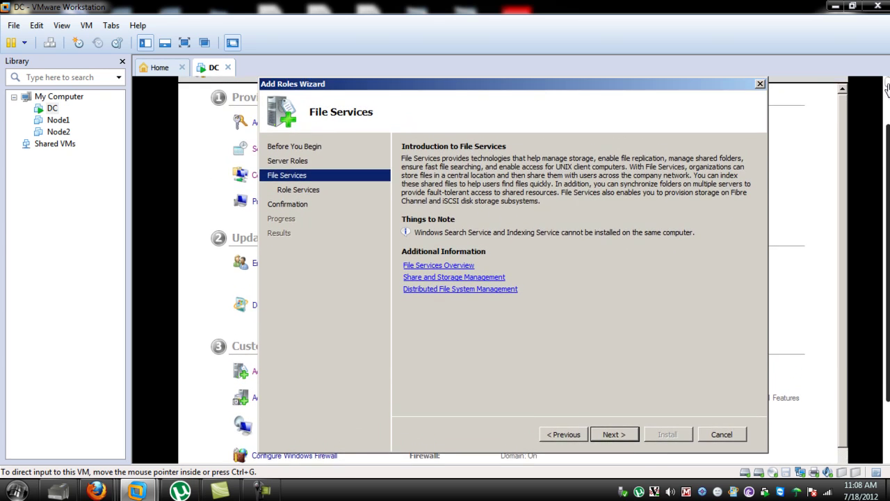
Step: Add Distributed File System, File Server Resource Manager and Services for Network File System as role services
click(615, 441)
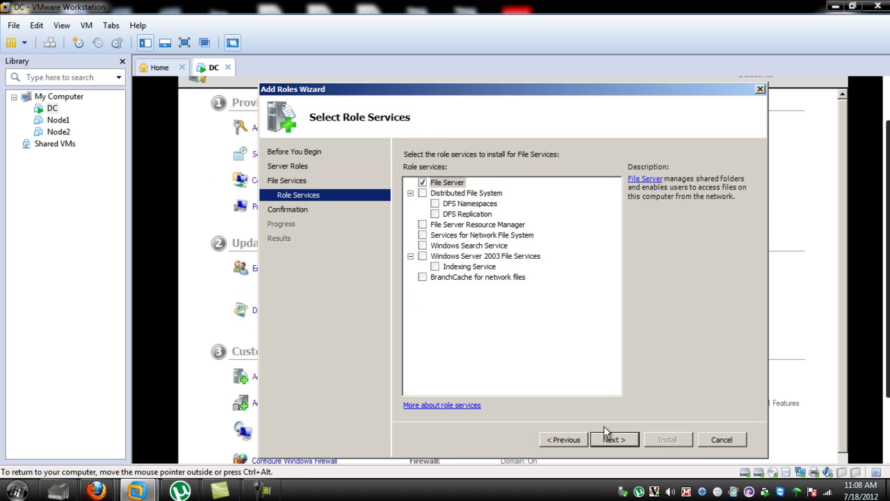
click(423, 193)
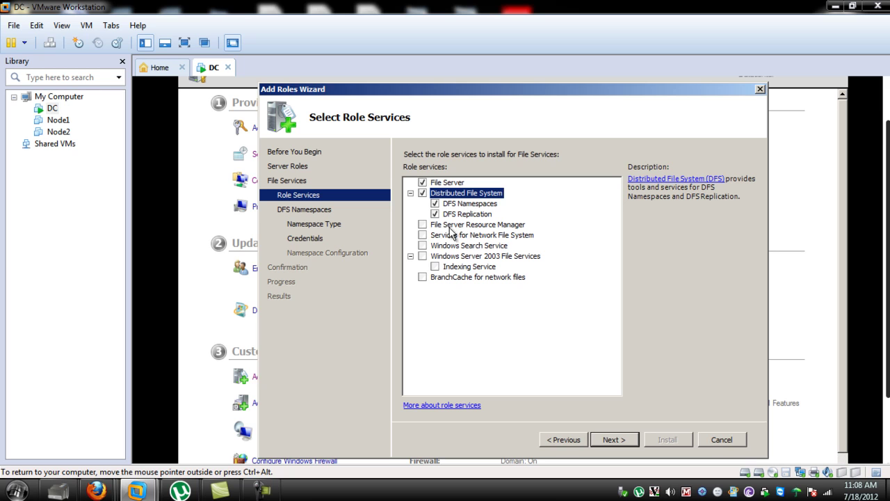
click(423, 224)
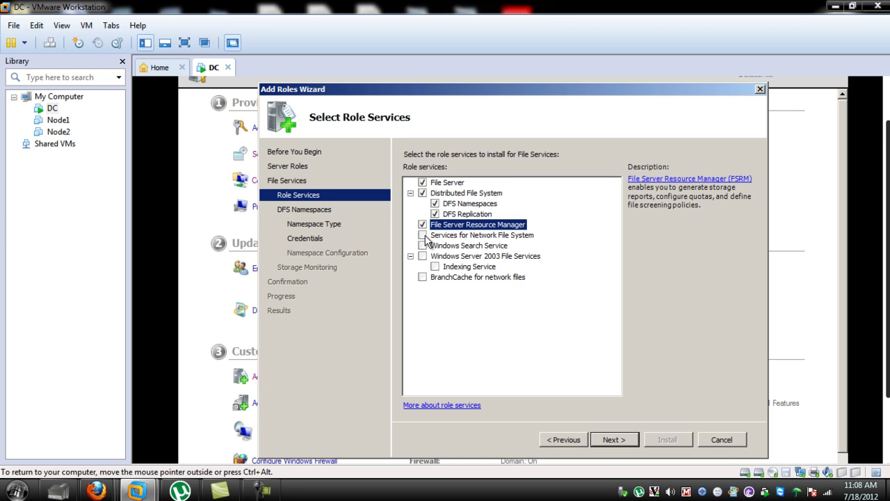
click(423, 236)
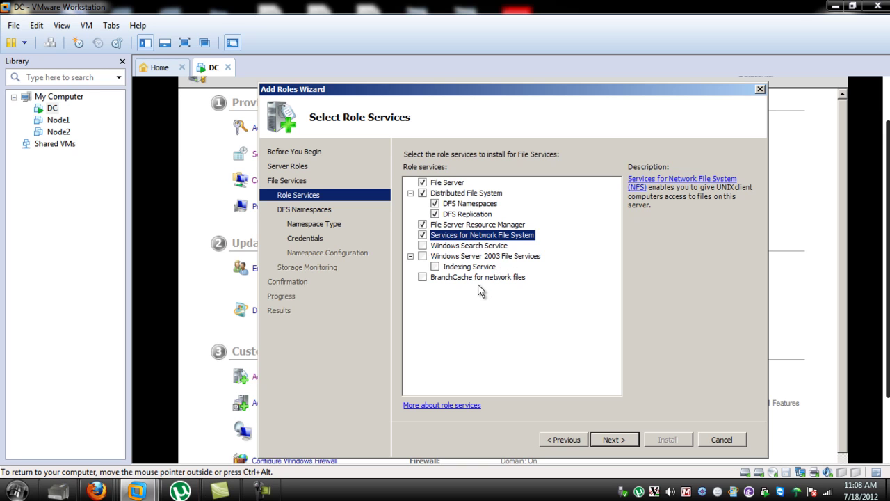
click(623, 444)
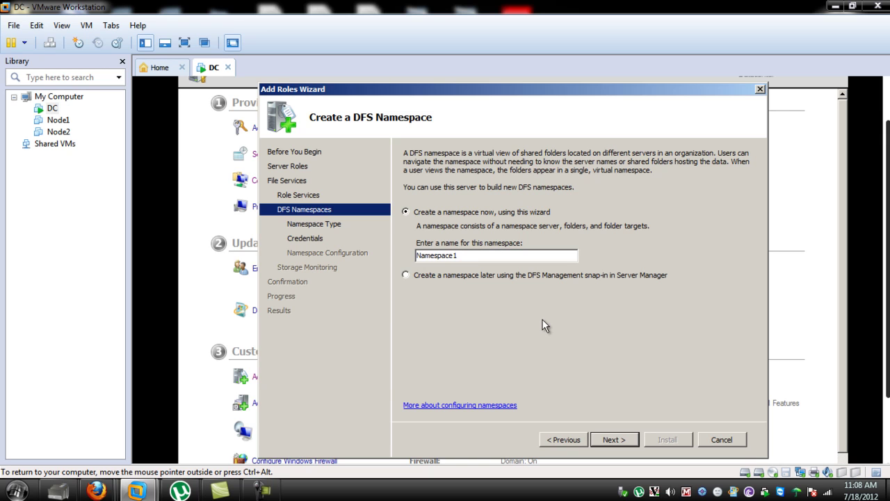
Step: Keep the namespace name Namespace1 and make it a domain-based namespace
click(623, 440)
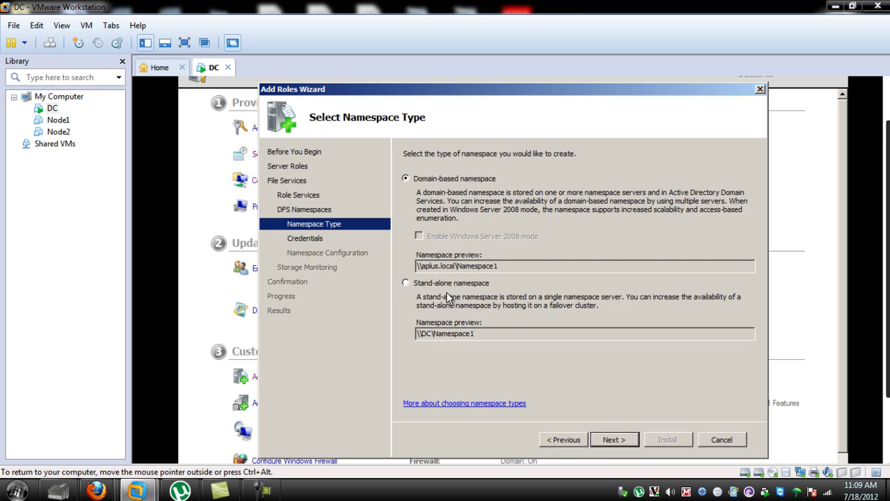
click(622, 440)
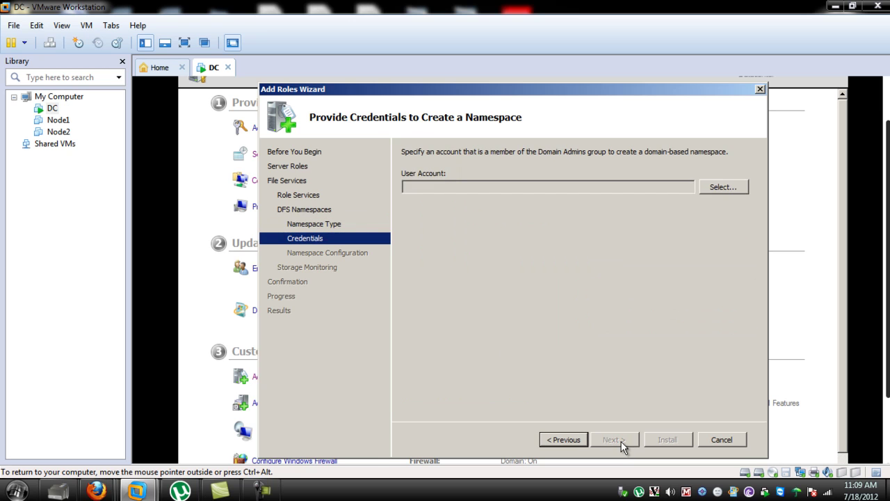
click(568, 440)
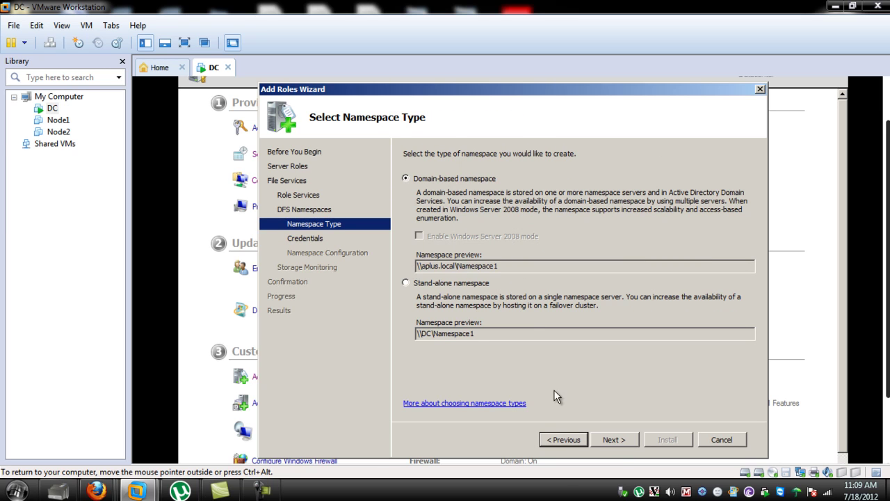
click(608, 441)
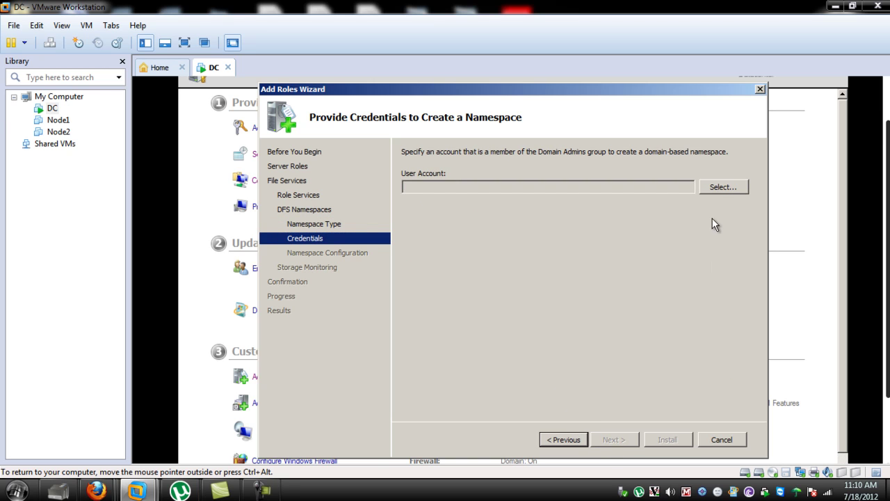
Step: Authorise the namespace with the domain administrator's user name and password
click(720, 188)
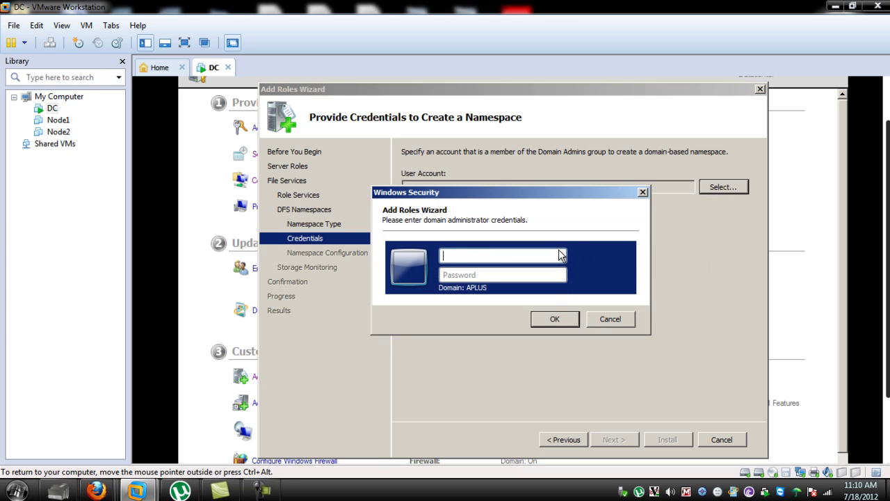
text(Administrator)
key(Tab)
text(P)
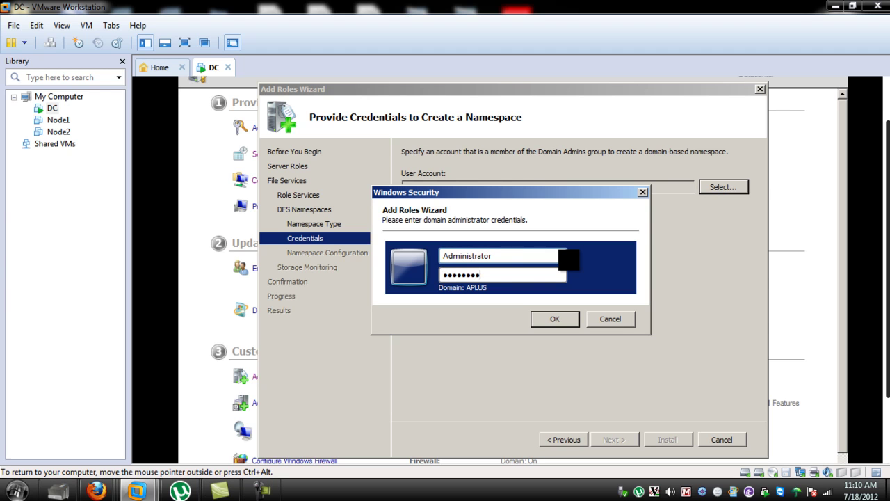
click(571, 319)
click(614, 439)
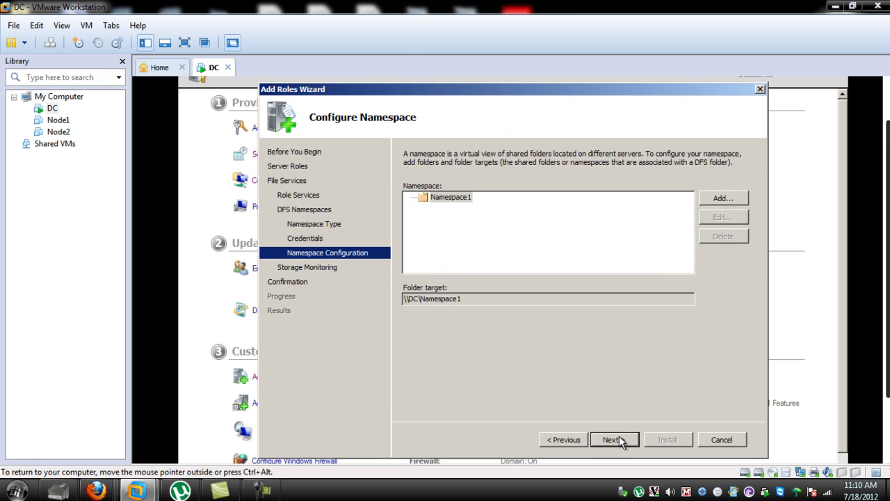
Step: Skip namespace folders and volume monitoring, install File Services, and close the finished wizard
click(616, 440)
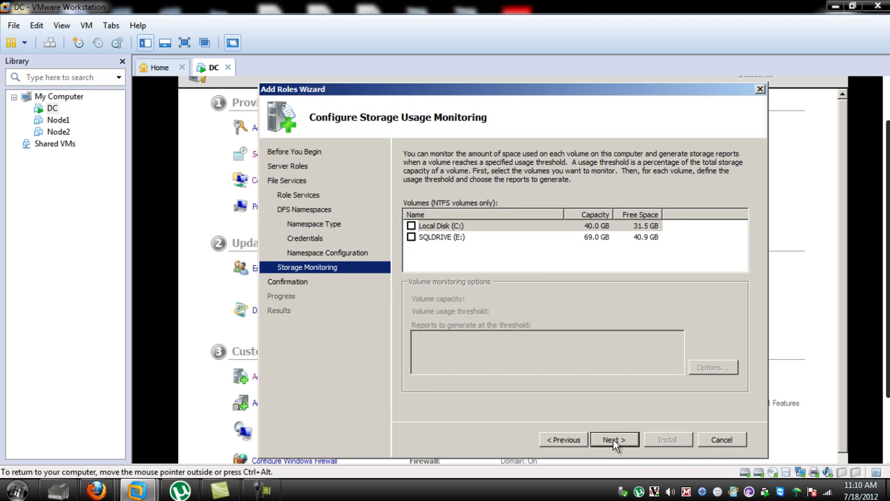
click(613, 439)
click(673, 438)
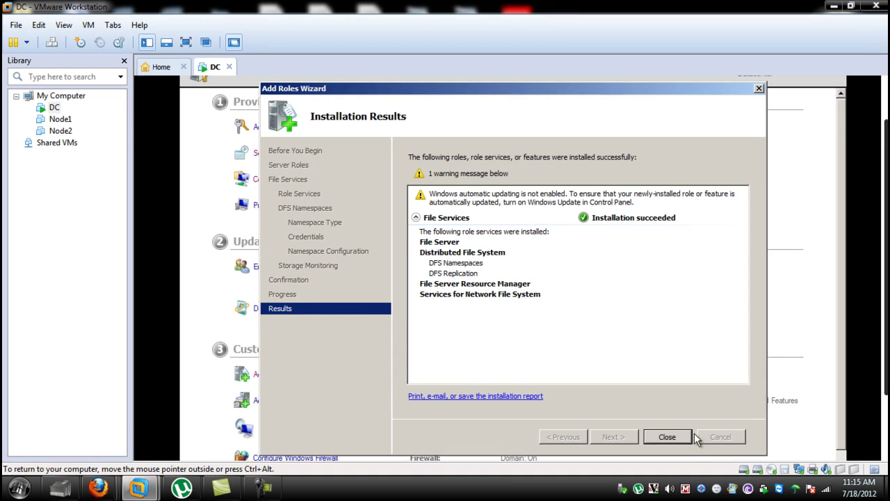
click(683, 436)
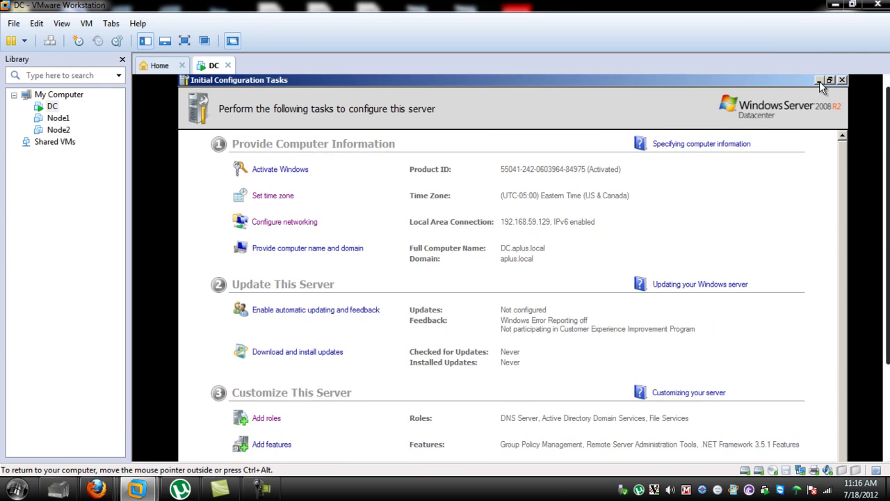
Step: Open Local Disk (C:) from Computer and create a folder named AplusShare999
click(842, 80)
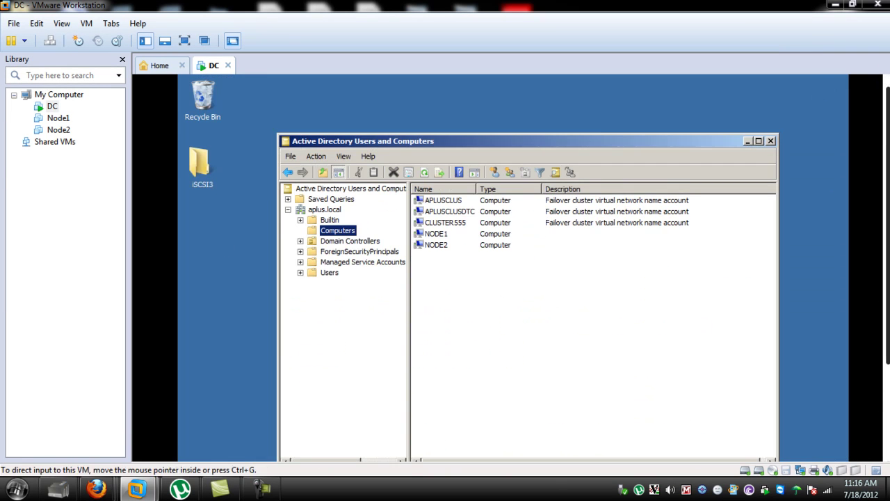
scroll(886, 219, down, 3)
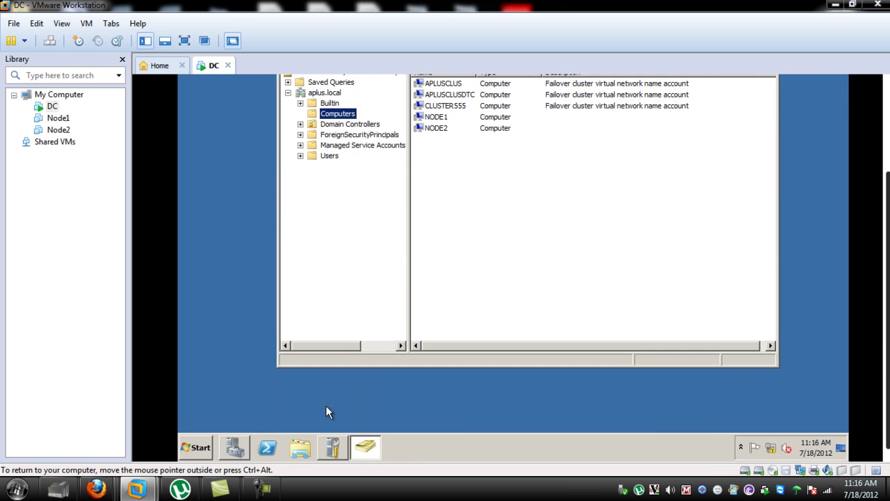
click(195, 452)
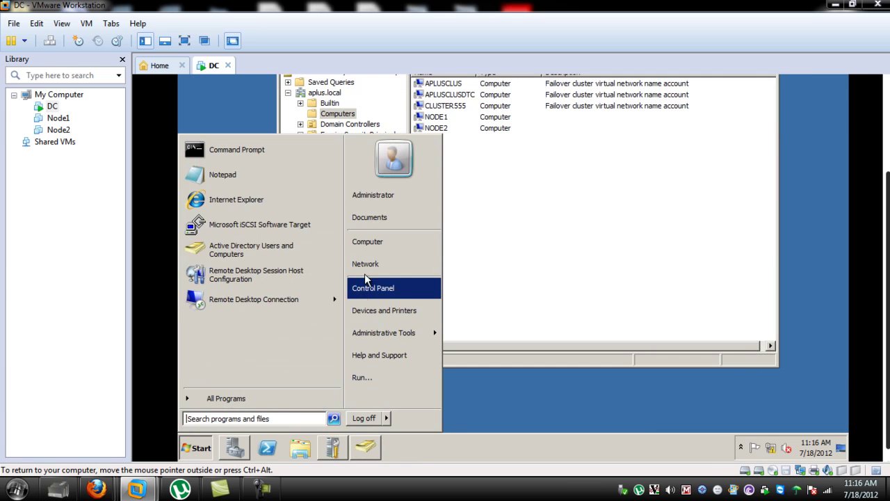
click(371, 244)
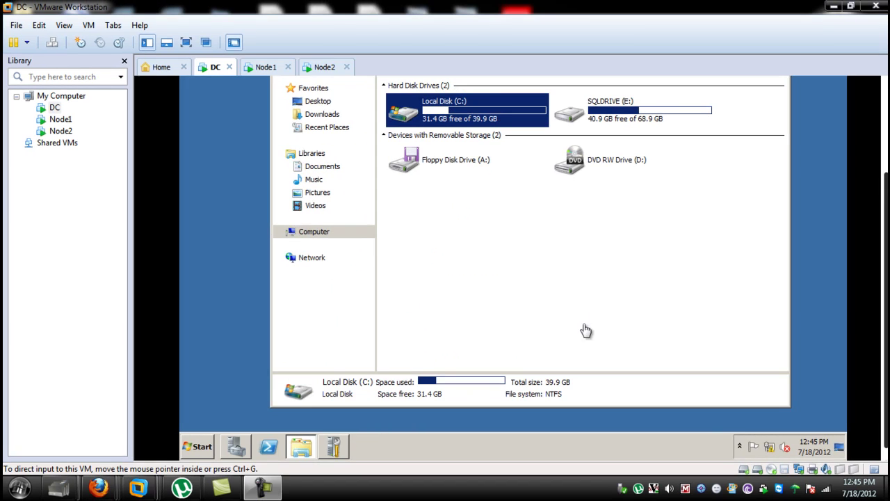
click(410, 117)
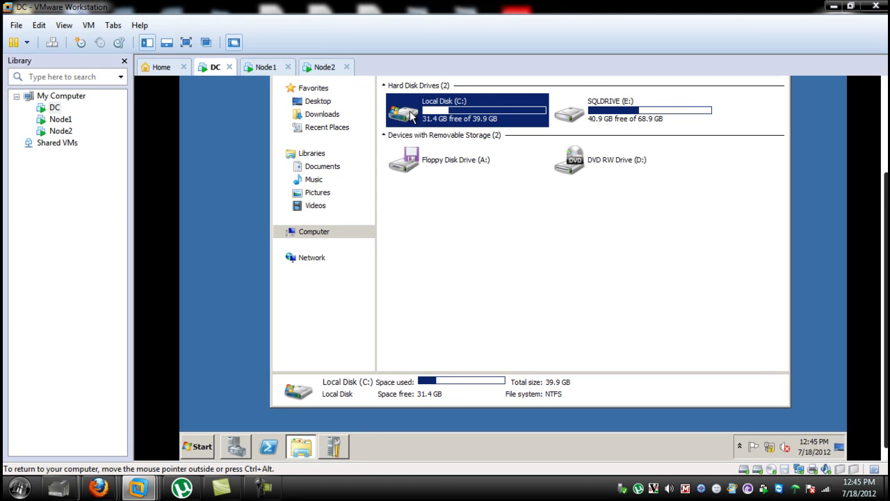
double_click(411, 117)
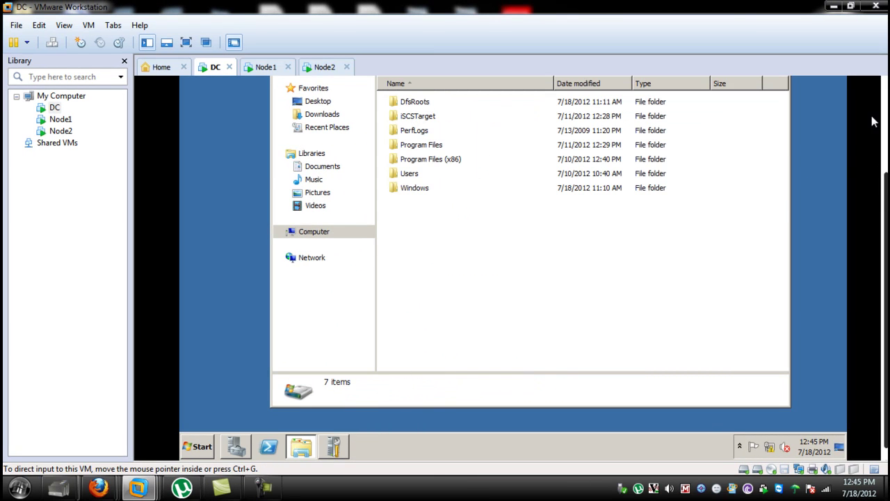
click(440, 183)
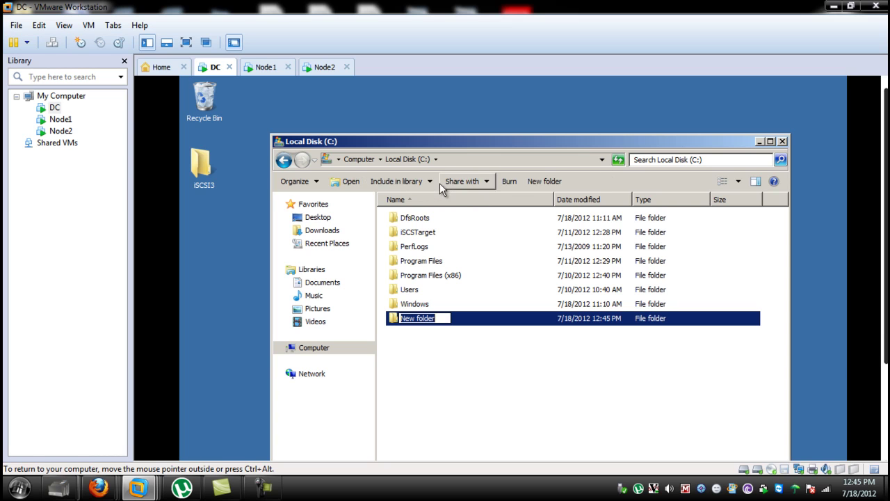
text(A)
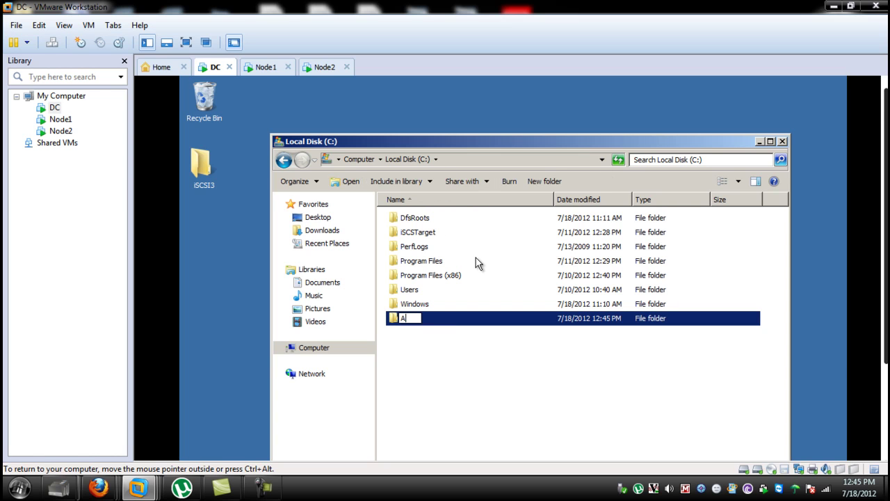
text(plusShare999)
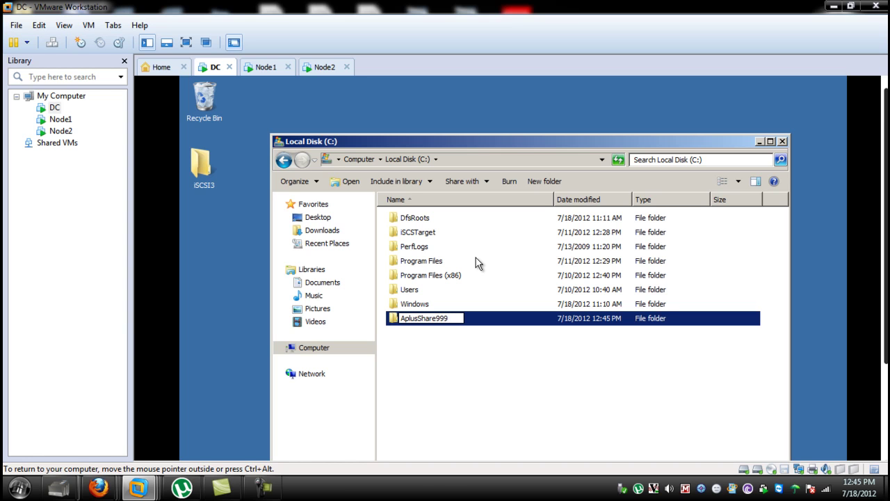
key(Return)
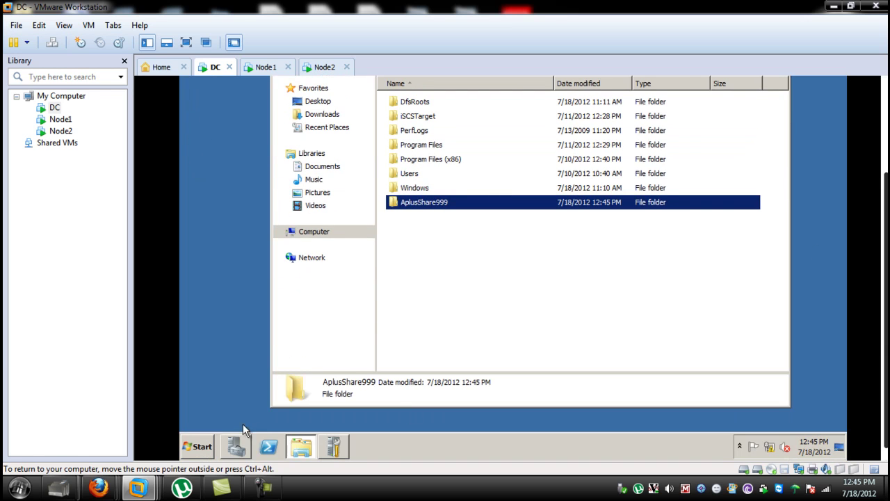
Step: Launch Provision Share from Share and Storage Management in Server Manager
click(237, 446)
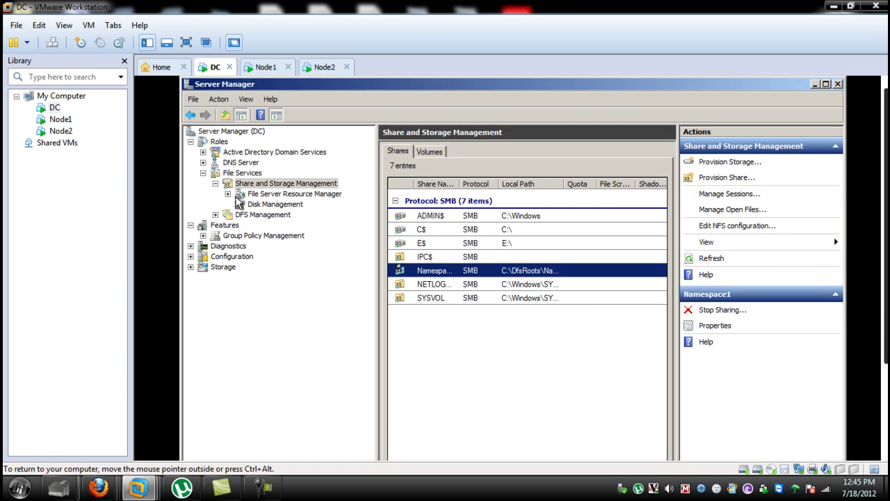
click(261, 185)
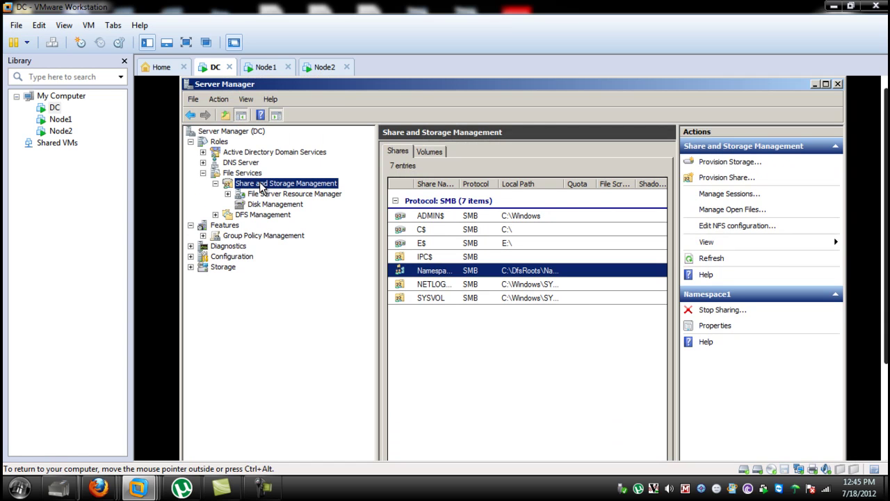
right_click(260, 185)
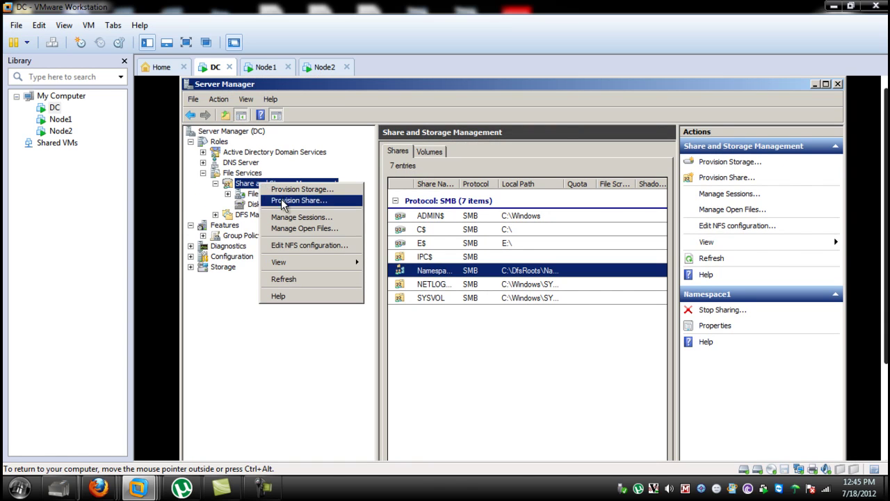
click(281, 201)
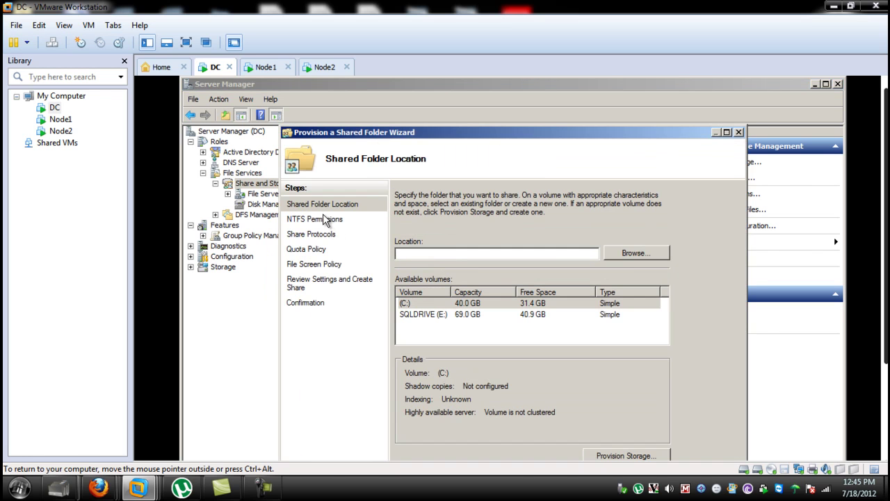
Step: Set the share location to c:\AplusShare999 and keep its NTFS permissions unchanged
click(636, 254)
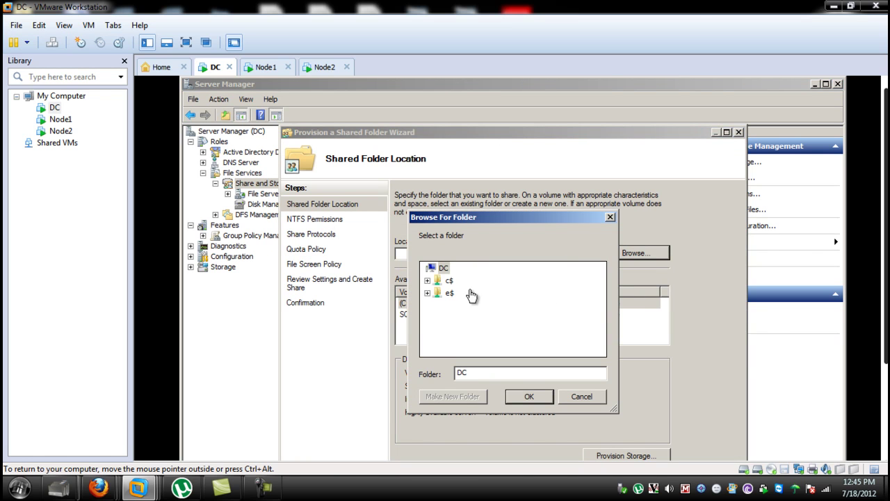
click(428, 284)
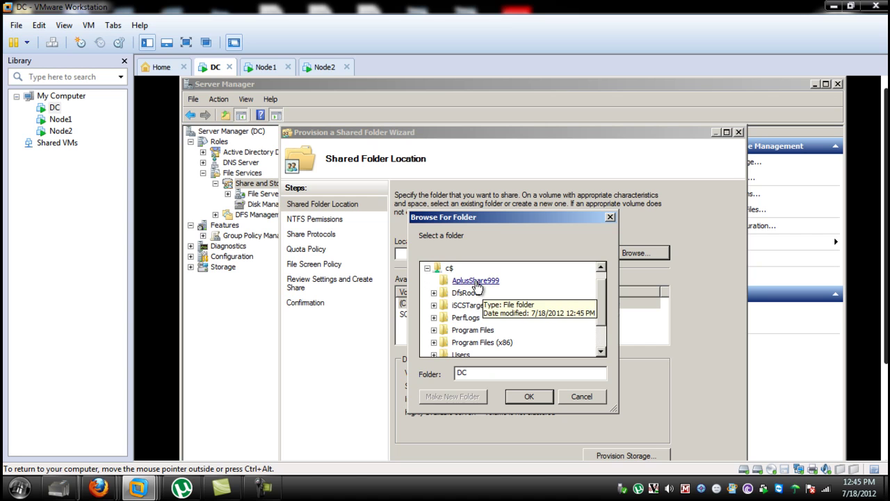
click(476, 281)
click(530, 394)
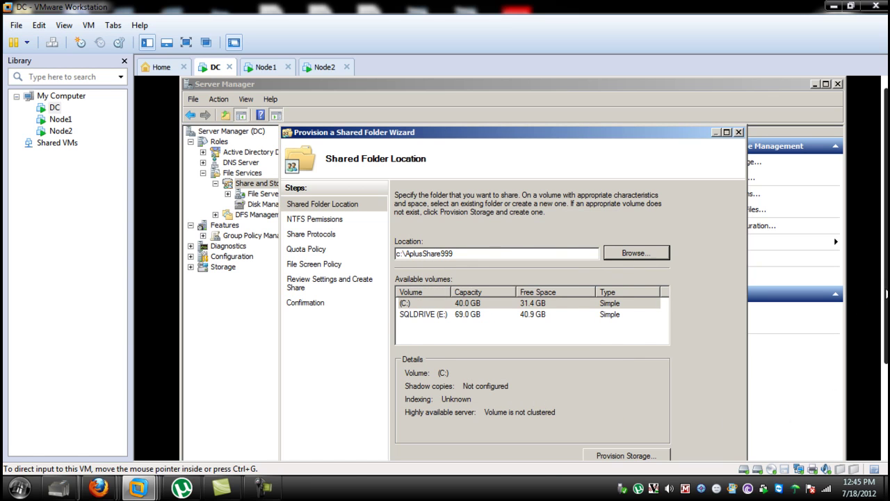
scroll(887, 294, down, 3)
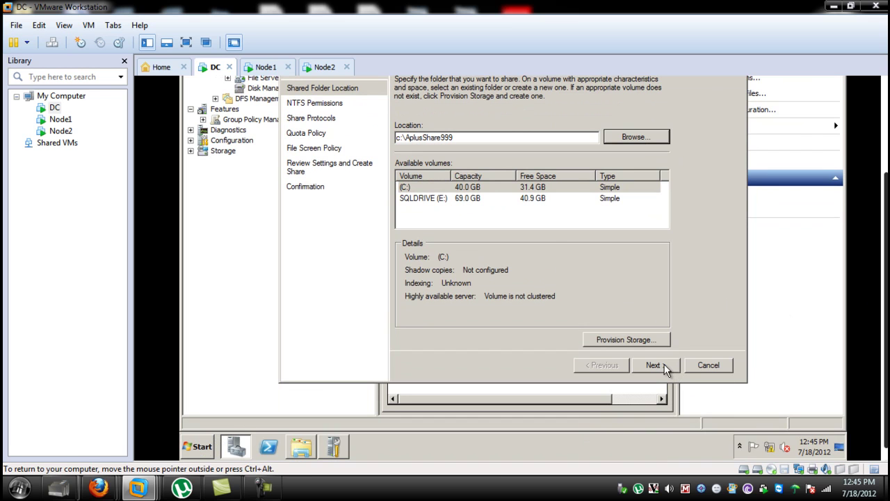
click(655, 365)
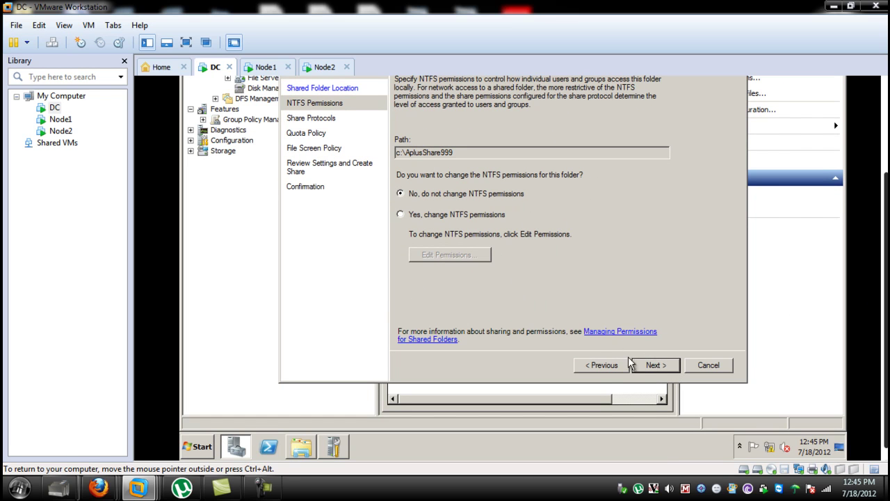
click(654, 369)
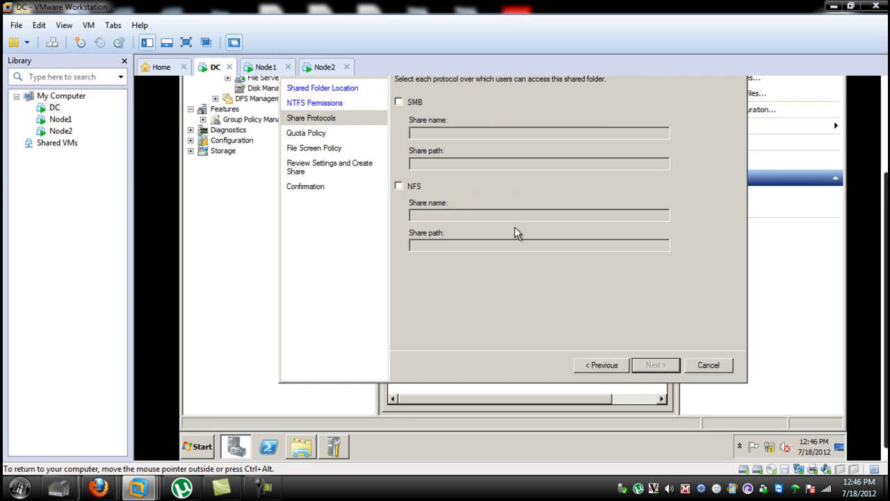
click(884, 82)
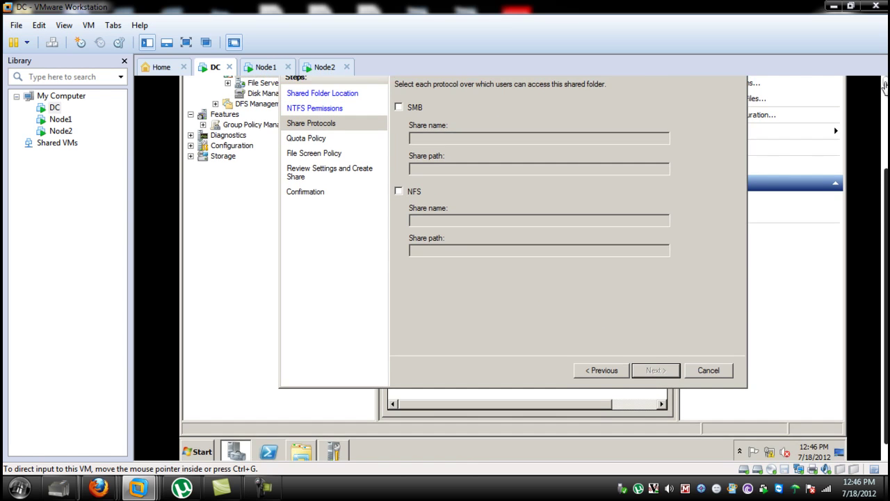
Step: Enable both SMB and NFS protocols for the AplusShare999 share
click(399, 159)
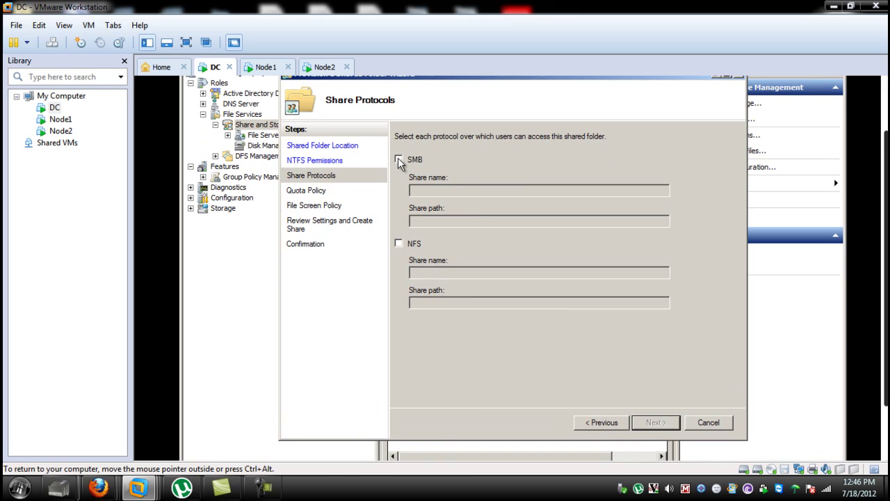
click(398, 243)
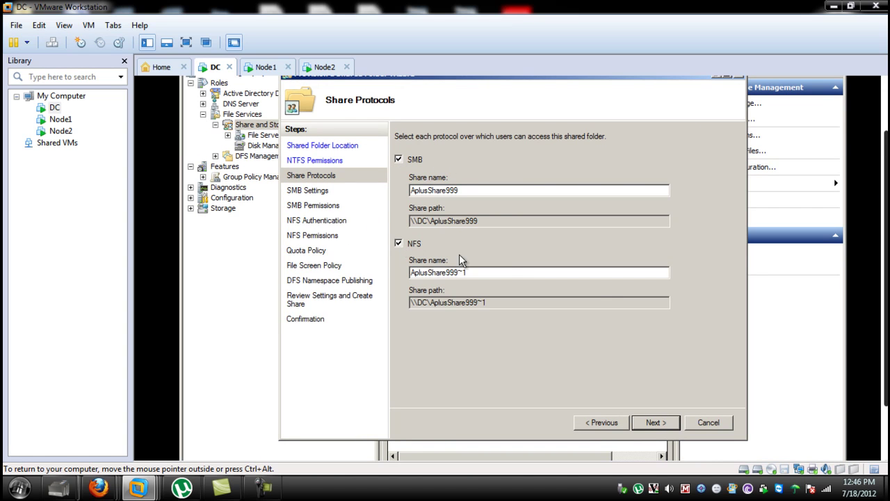
click(655, 426)
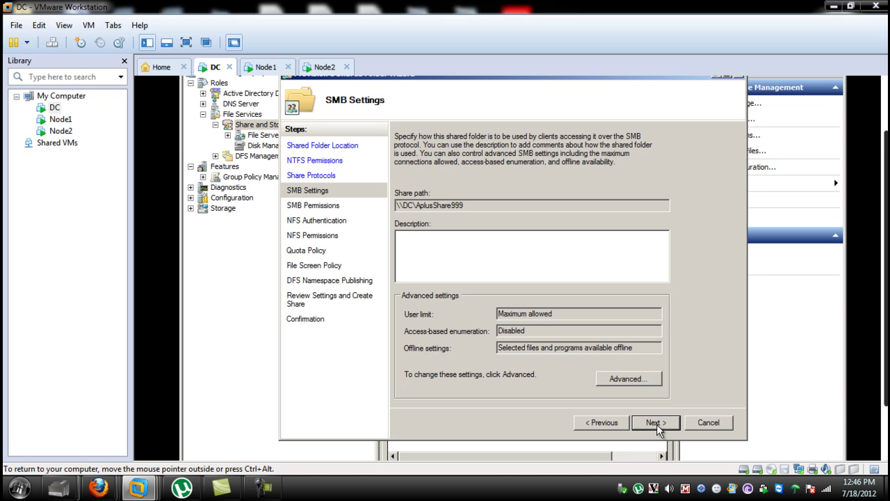
Step: Review the SMB advanced offline caching options without changing anything
click(636, 379)
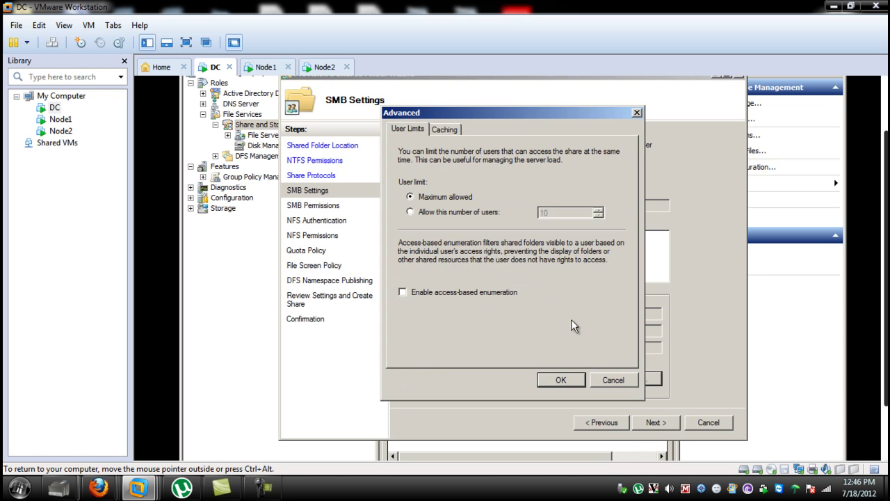
click(449, 131)
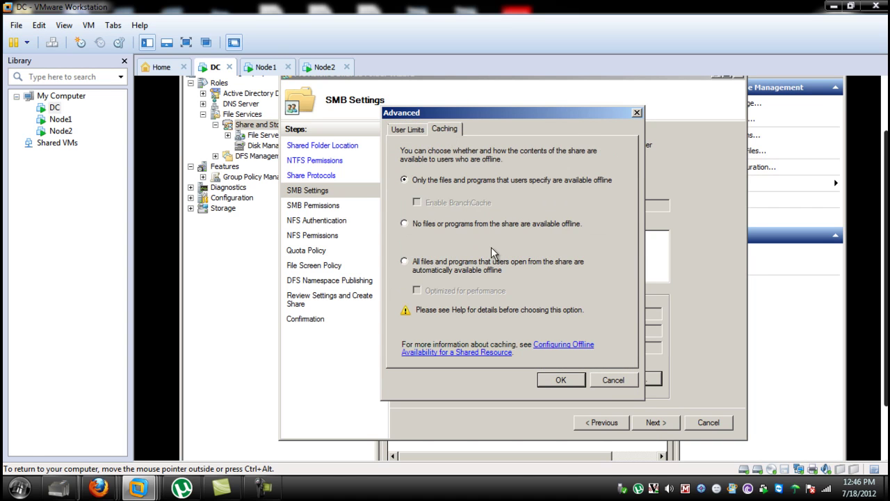
click(612, 381)
Step: Give Administrators Full Control and other users Read and Write, keeping default NFS settings
click(664, 425)
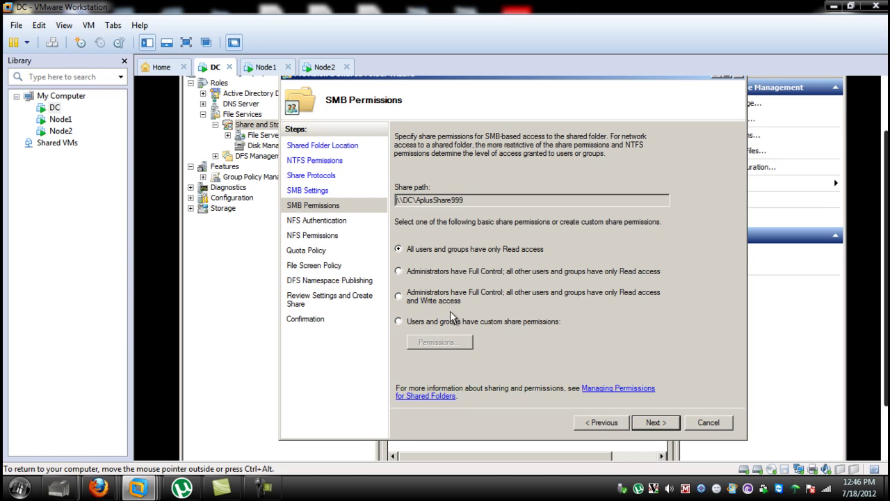
click(399, 296)
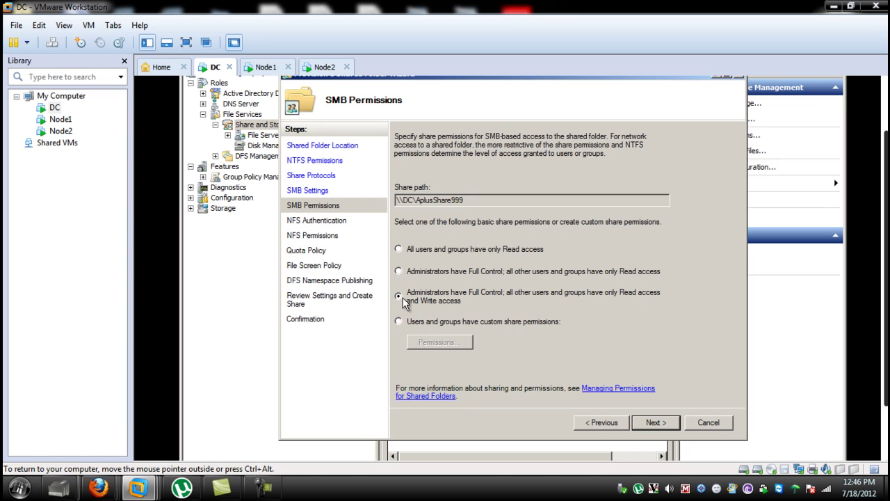
click(656, 423)
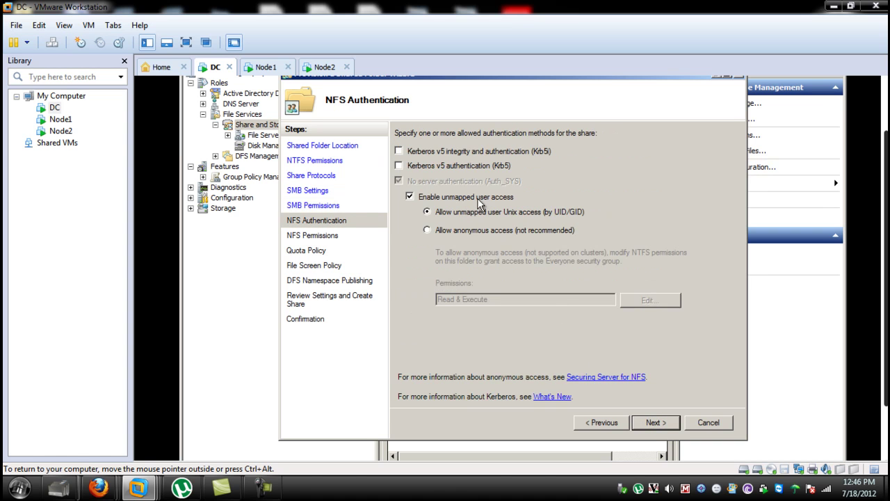
click(661, 424)
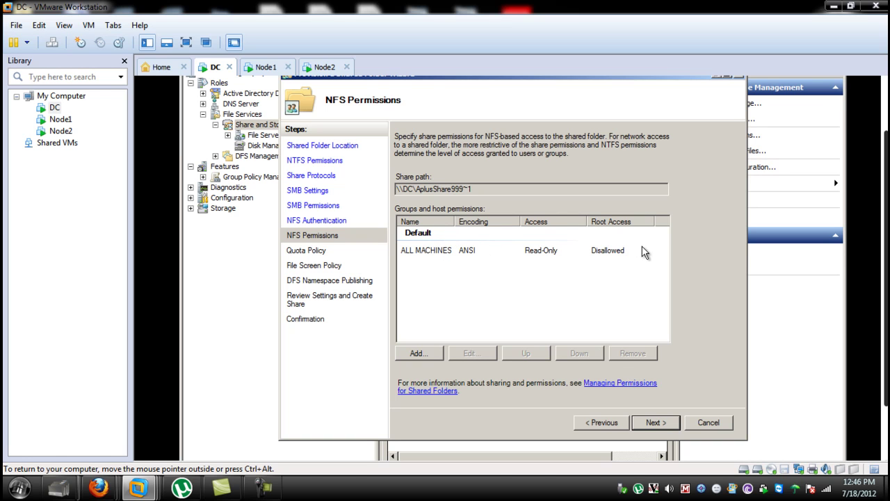
click(658, 426)
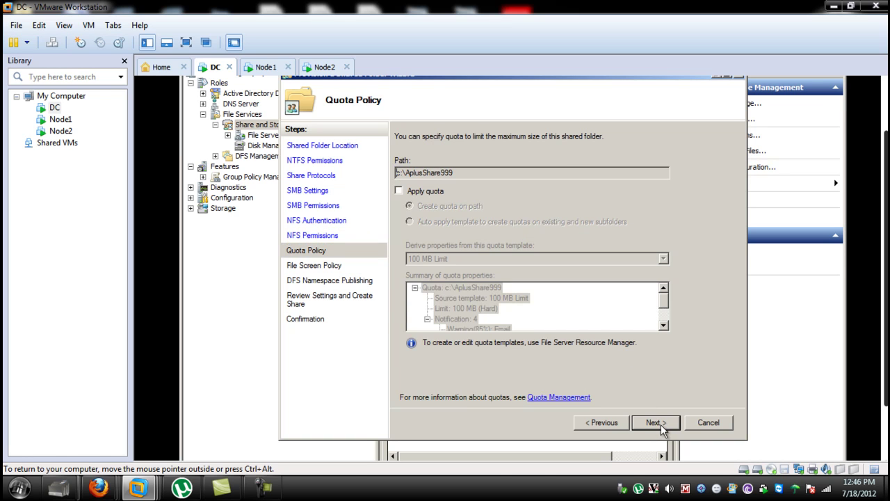
Step: Try the 250 MB Extended Limit quota template, then leave the share without any quota
click(398, 192)
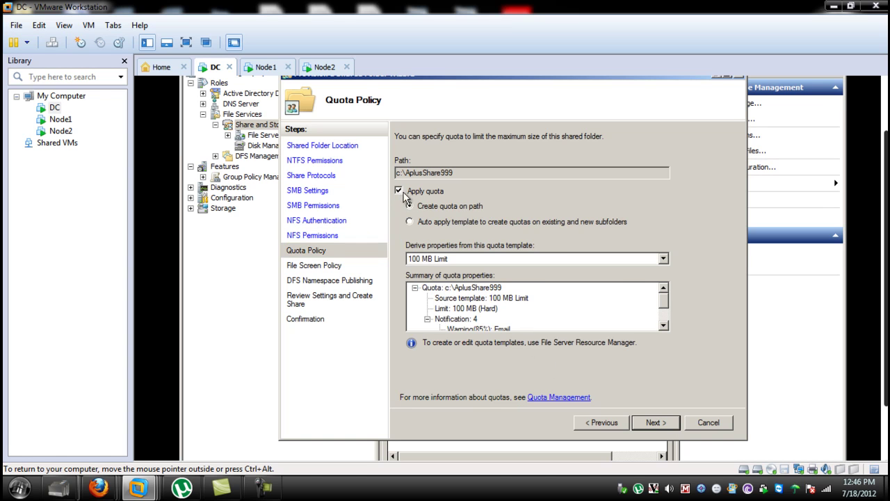
click(664, 260)
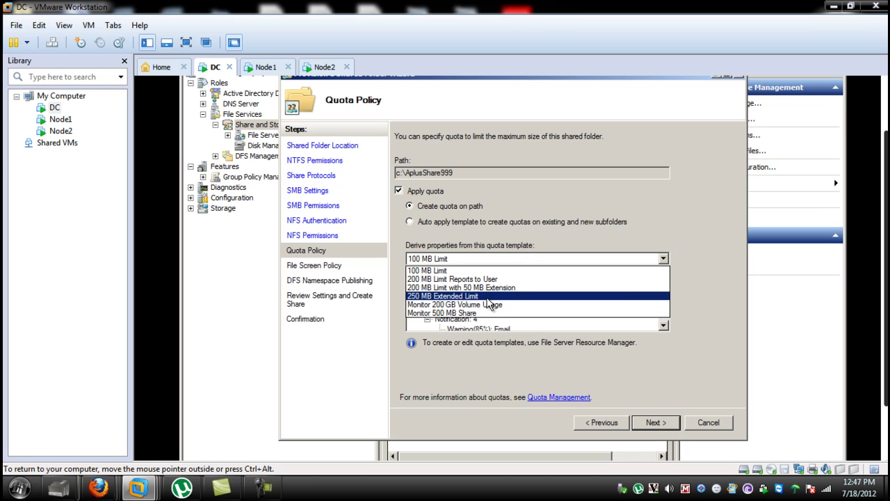
click(487, 297)
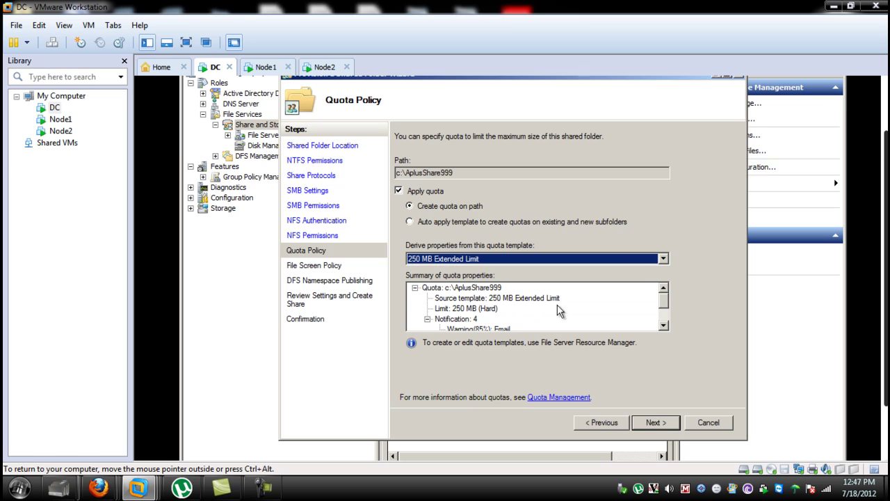
scroll(664, 325, down, 1)
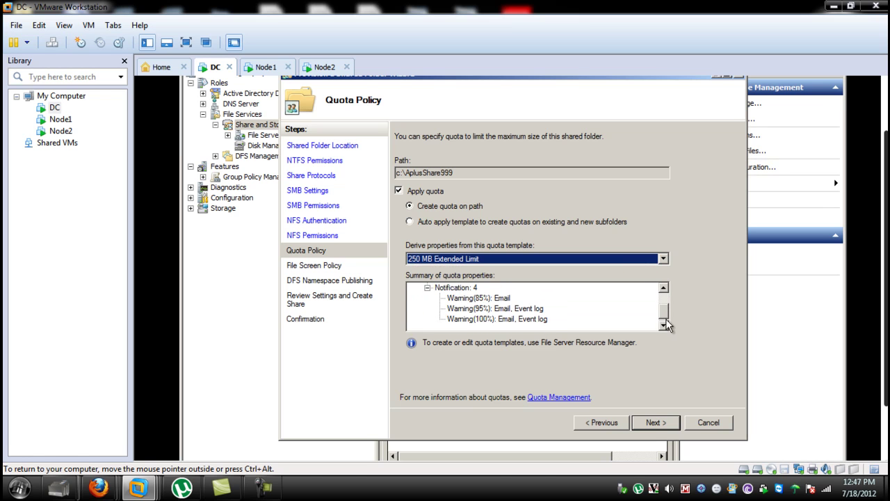
click(663, 259)
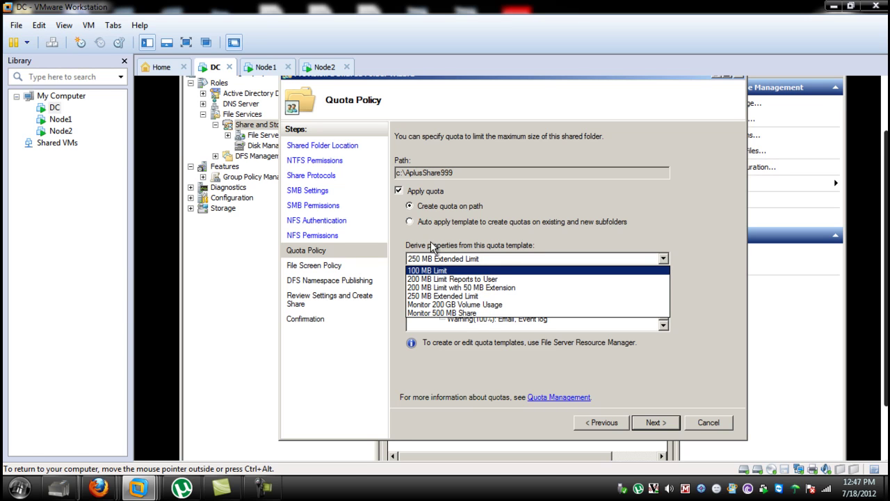
click(401, 194)
click(400, 193)
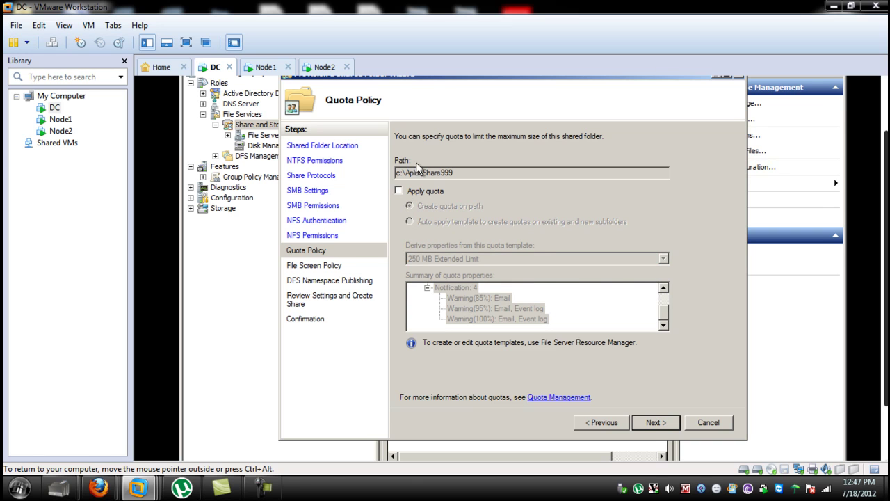
click(652, 422)
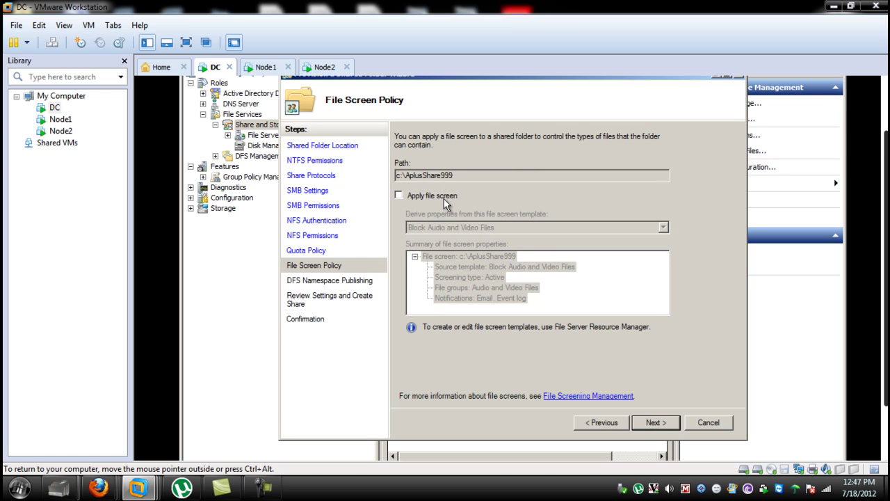
Step: Skip file screening, create the share, and select the NFS AplusShare999 entry in the share list
click(672, 422)
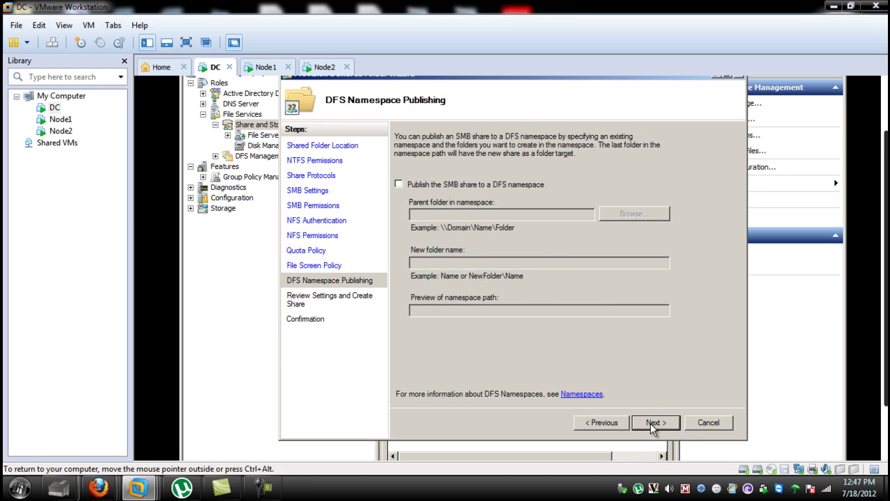
click(653, 426)
click(654, 425)
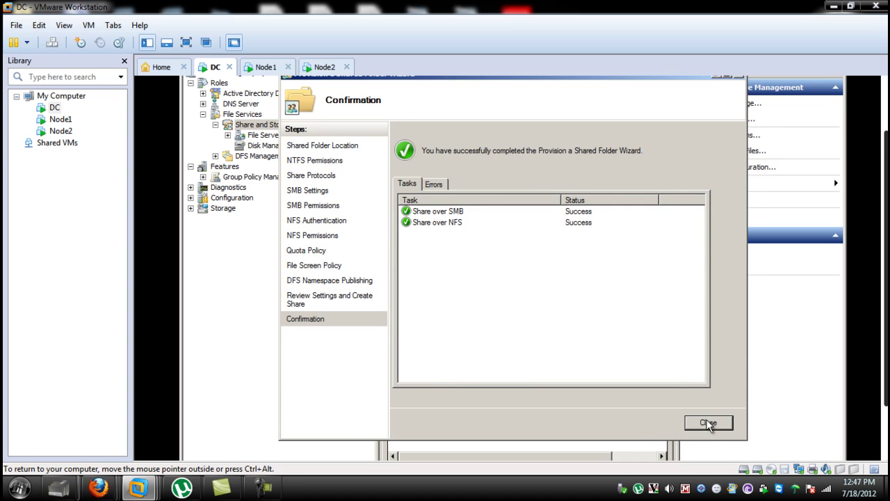
click(708, 423)
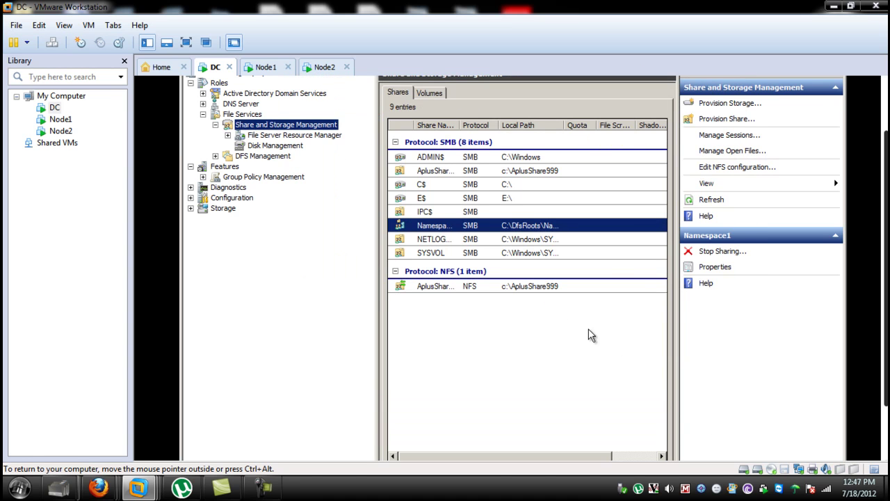
click(445, 291)
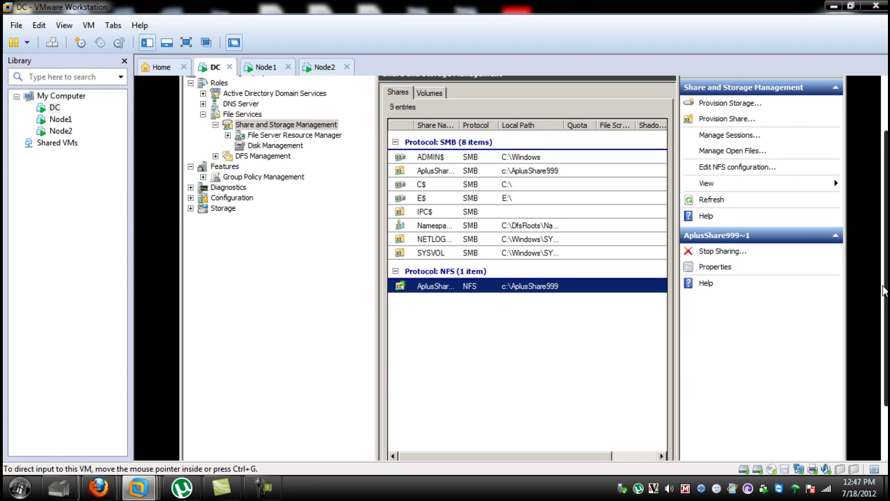
scroll(882, 291, down, 2)
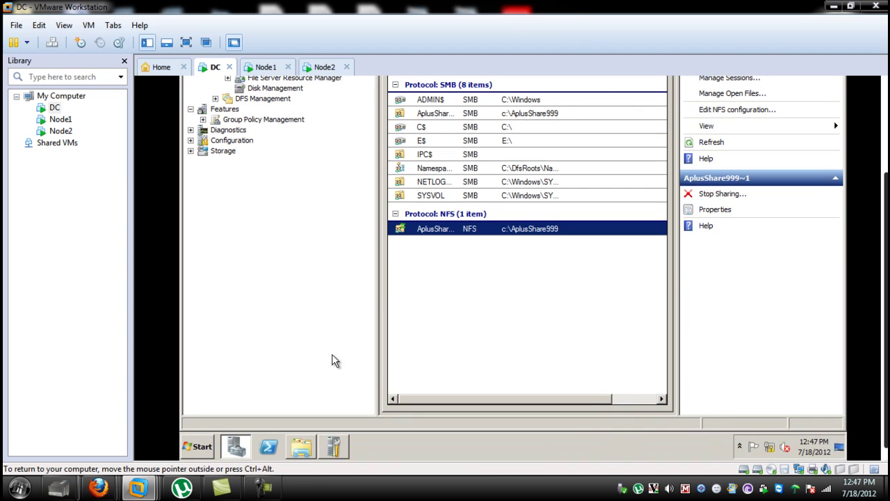
Step: Launch Group Policy Management from the guest's Administrative Tools menu
click(203, 448)
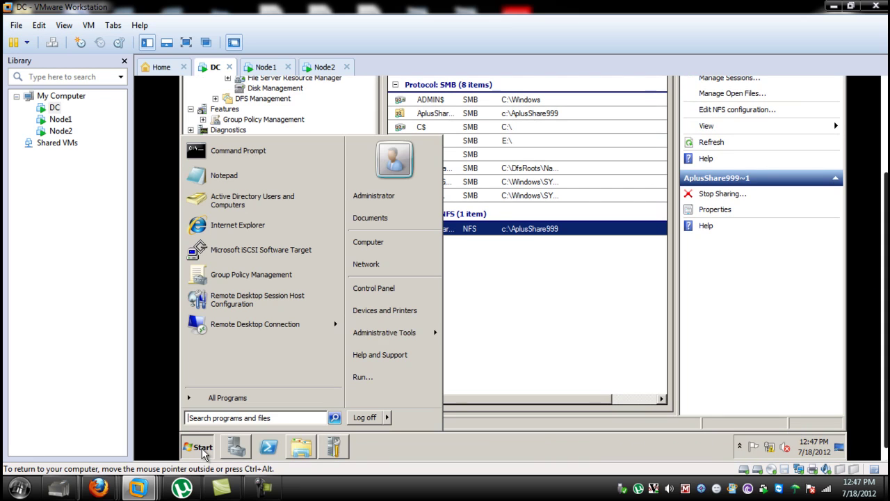
mouse_move(365, 333)
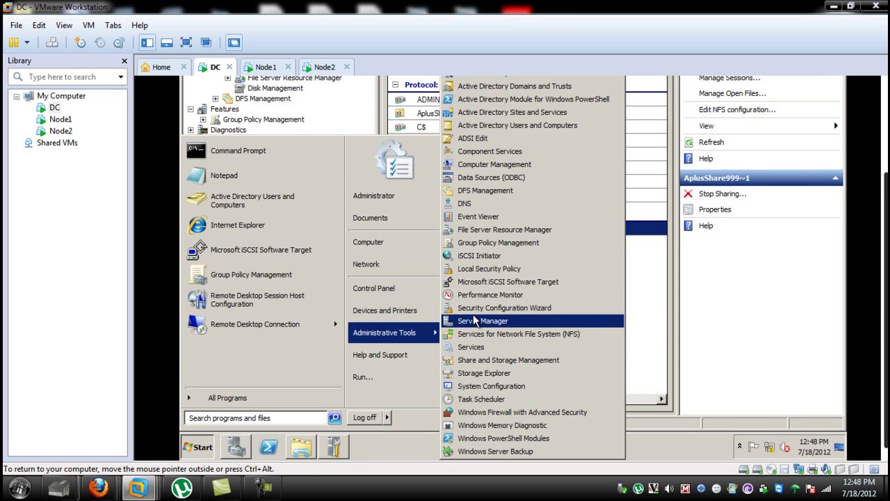
click(509, 243)
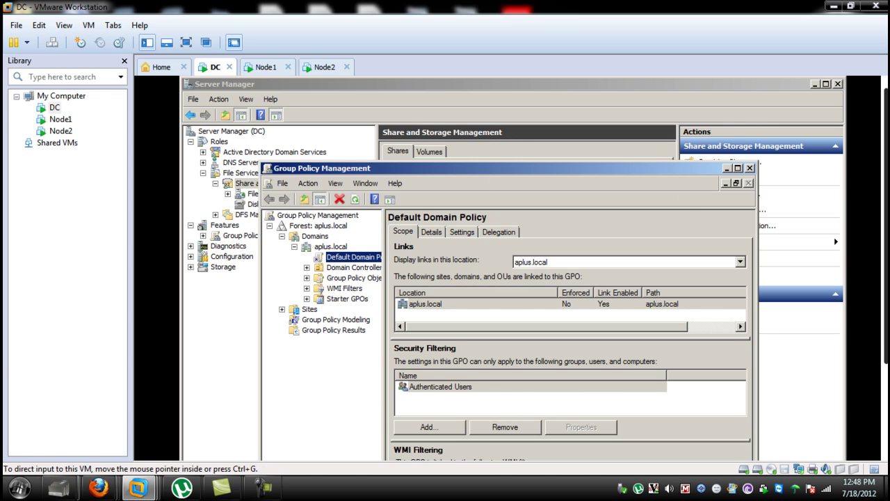
Step: Expand Domains > aplus.local and edit the Default Domain Policy
drag(886, 222, 886, 271)
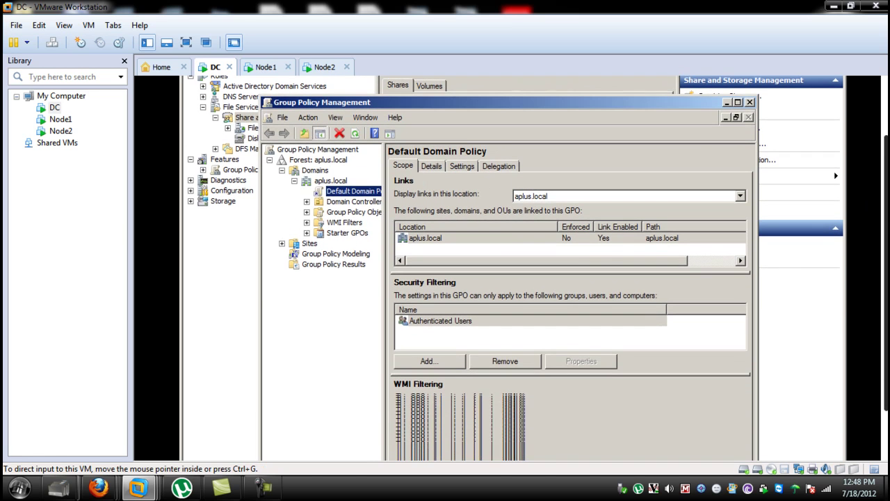
click(303, 161)
click(314, 171)
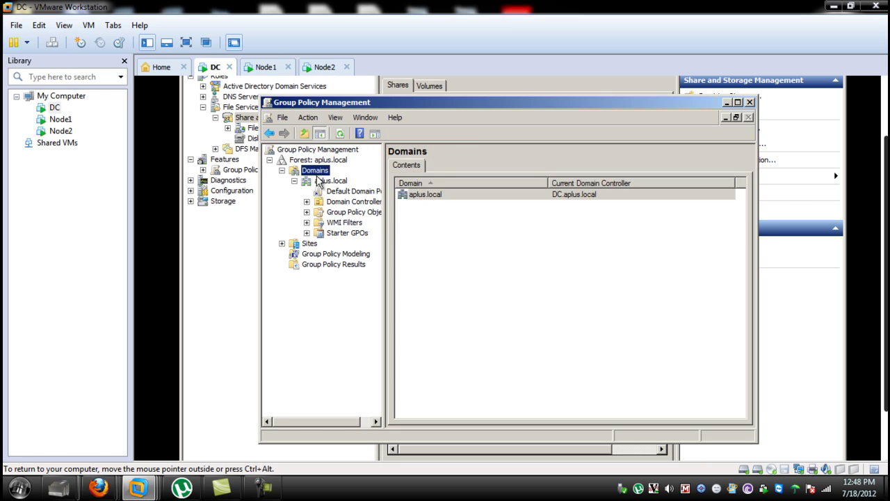
click(330, 182)
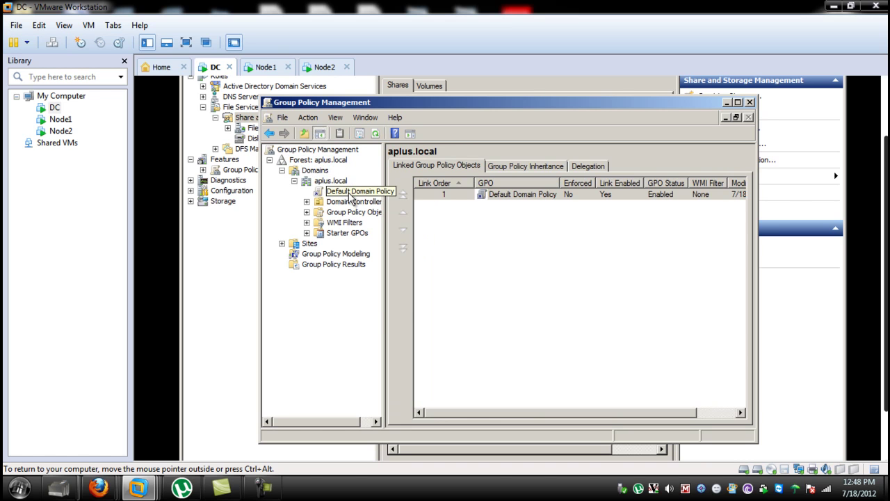
click(351, 192)
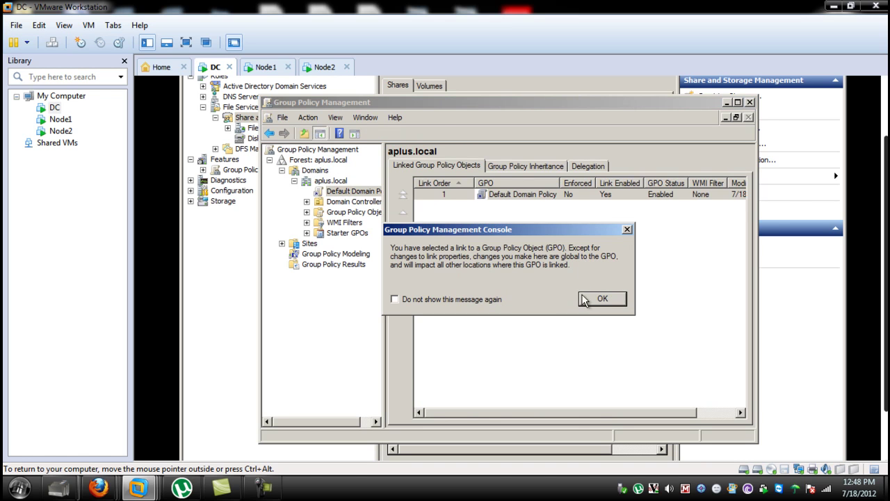
click(598, 300)
right_click(356, 198)
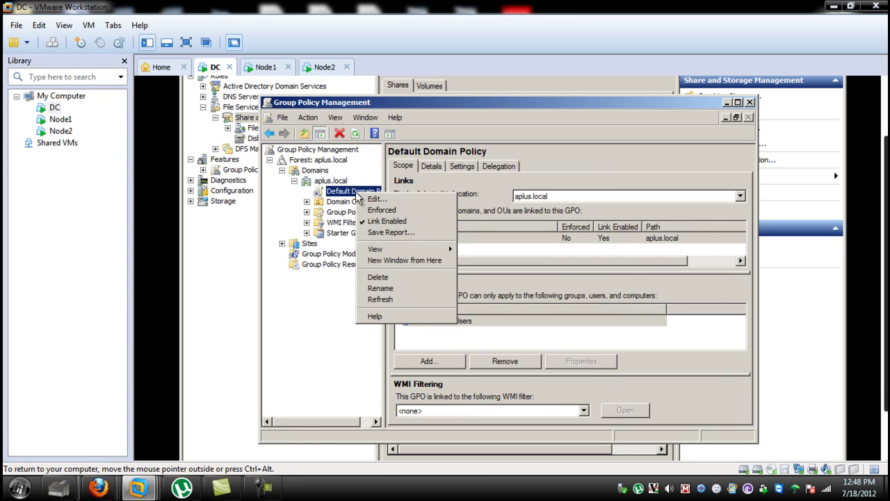
click(379, 203)
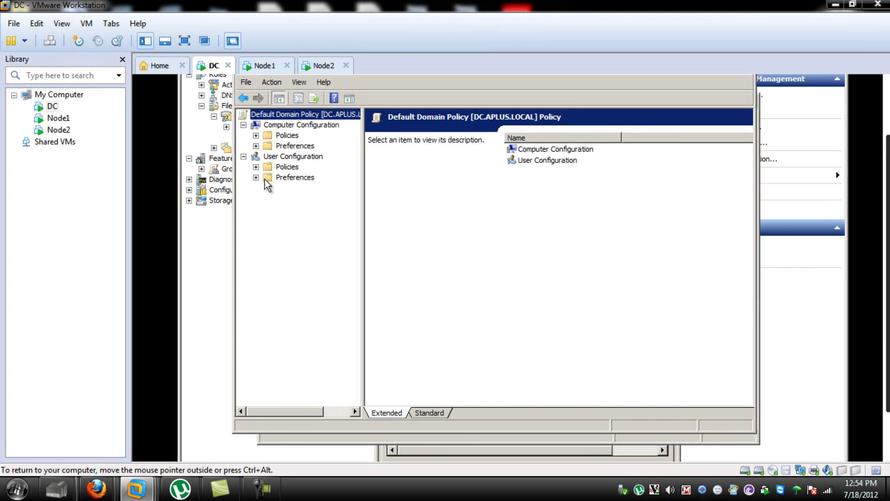
Step: Under User Configuration > Preferences > Windows Settings, create a new Mapped Drive in Drive Maps
click(256, 177)
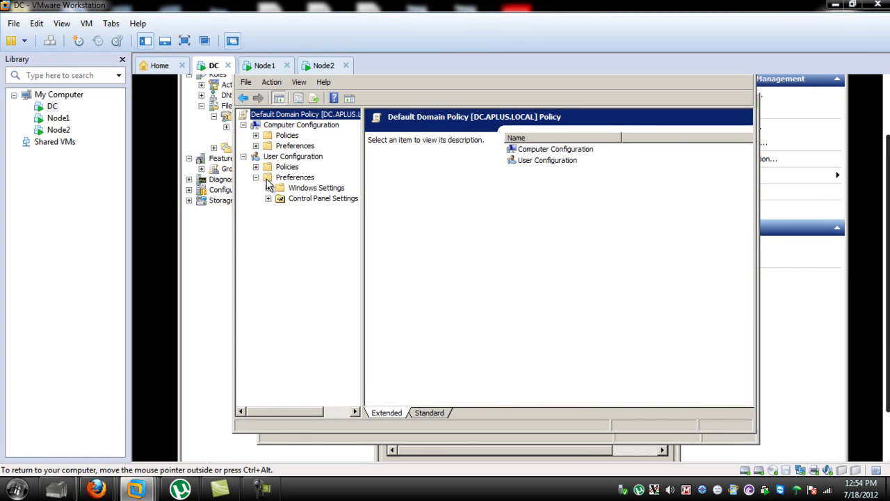
click(268, 189)
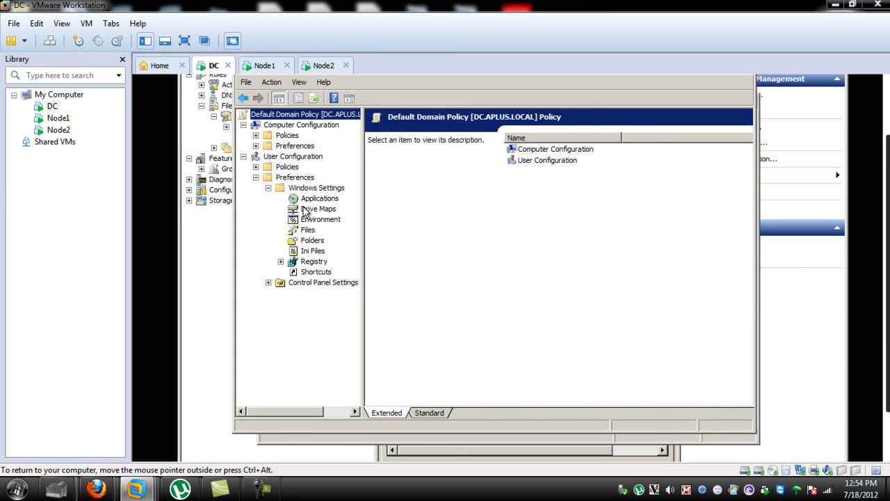
right_click(305, 214)
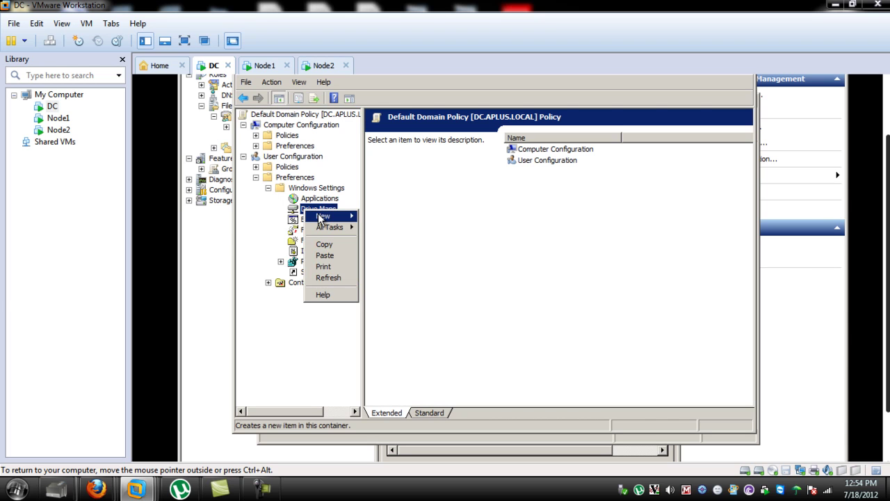
mouse_move(322, 220)
click(375, 217)
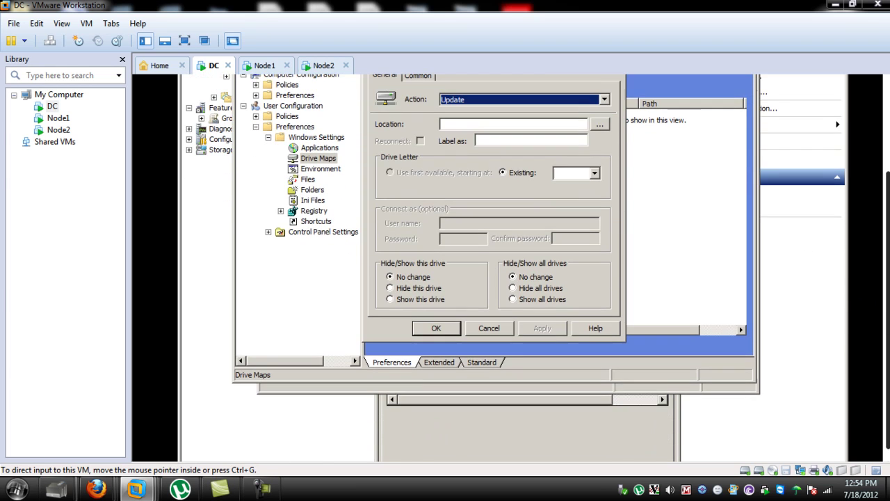
Step: Switch between the guest's taskbar windows, ending on the policy editor's Drive Maps
click(368, 448)
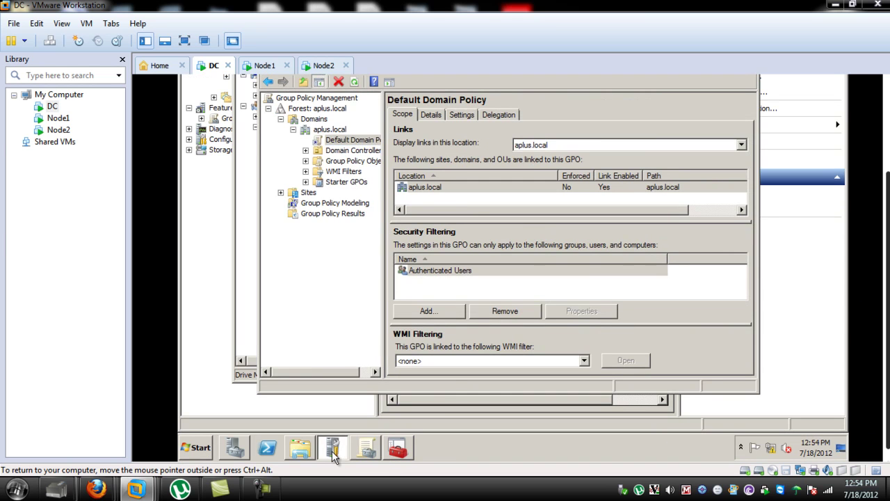
click(331, 449)
click(368, 450)
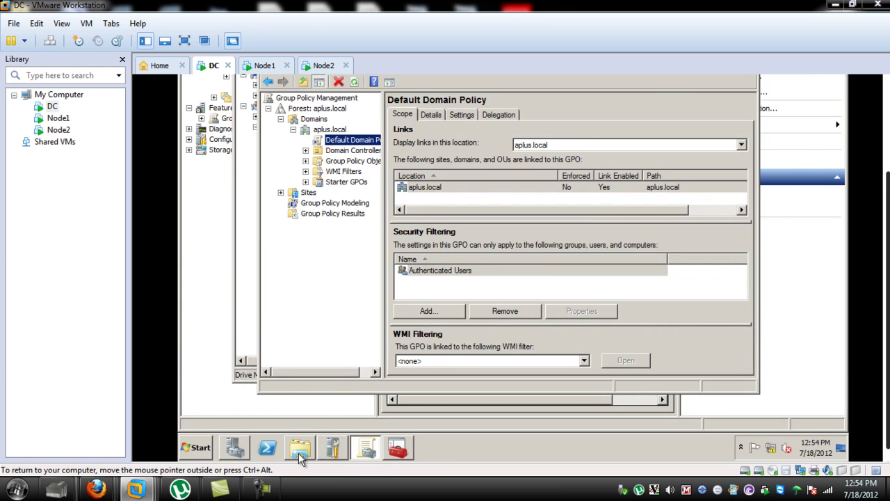
click(300, 450)
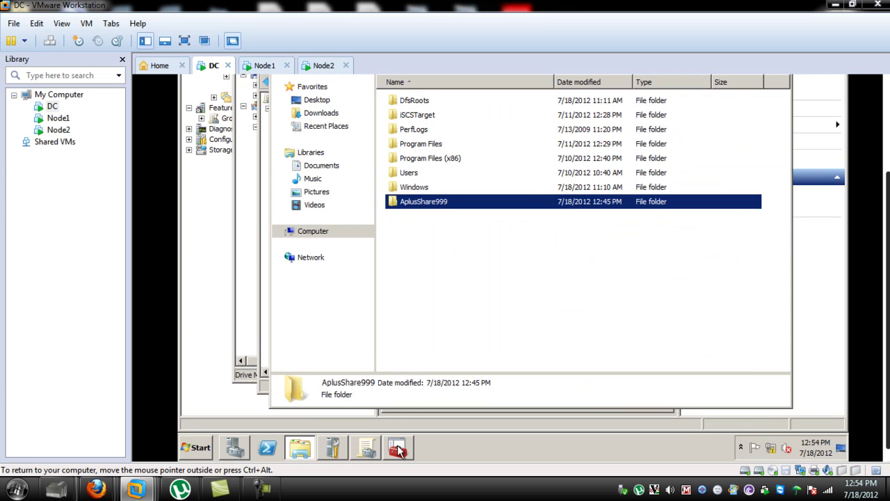
click(398, 450)
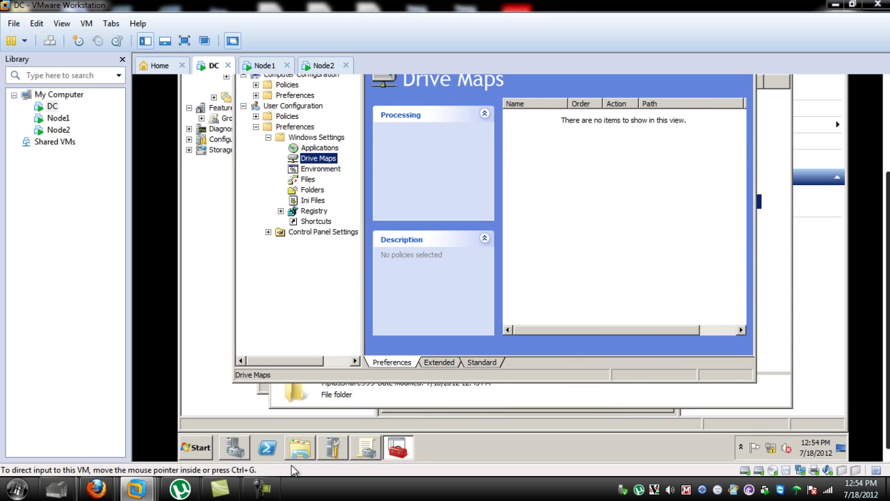
Step: Copy the share path \\DC\AplusShare999 from the SMB share's Properties in Server Manager
click(232, 449)
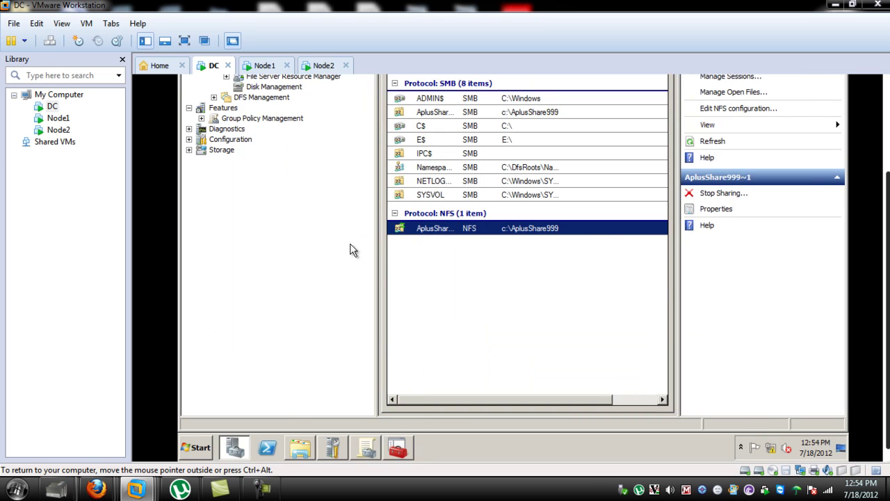
right_click(433, 237)
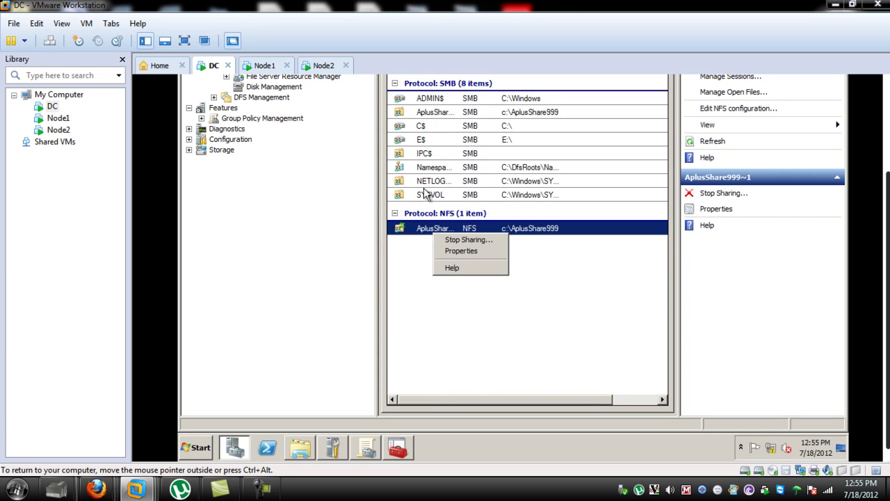
right_click(444, 114)
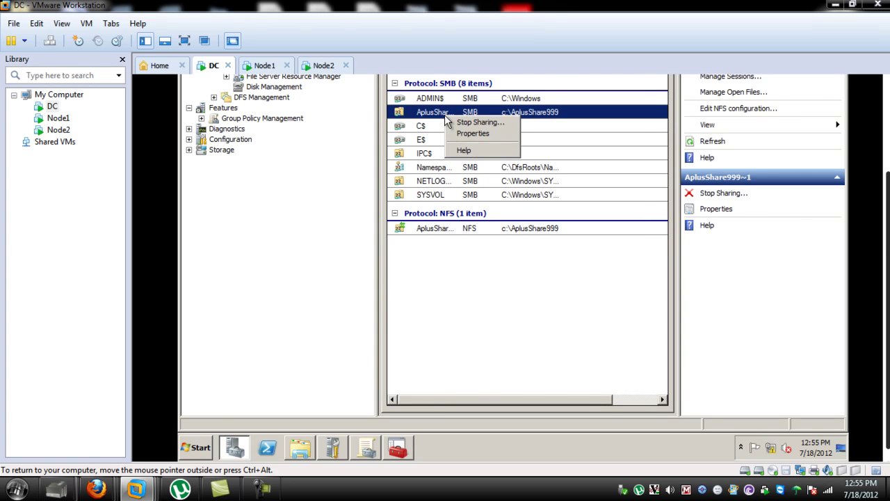
click(486, 136)
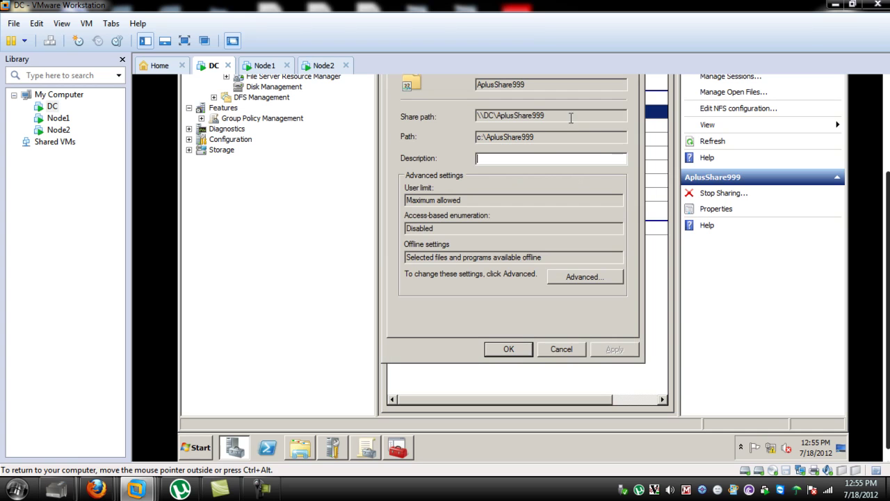
drag(570, 118, 455, 112)
right_click(511, 114)
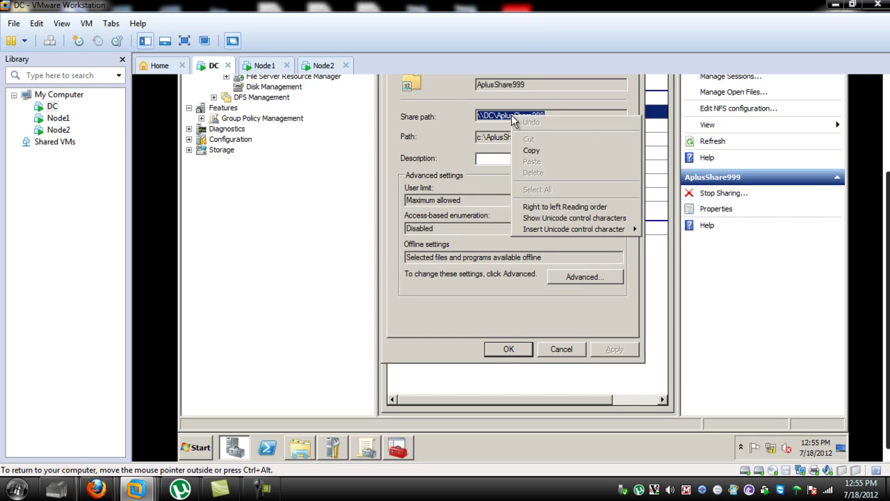
click(539, 153)
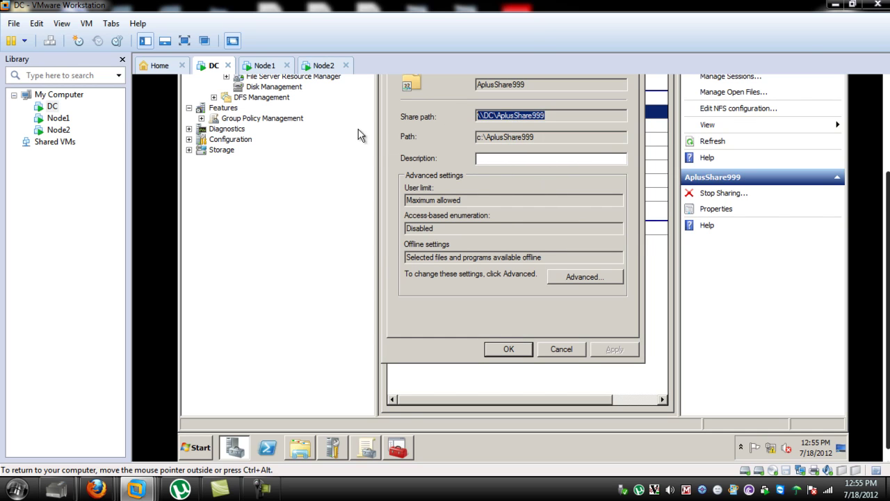
click(394, 454)
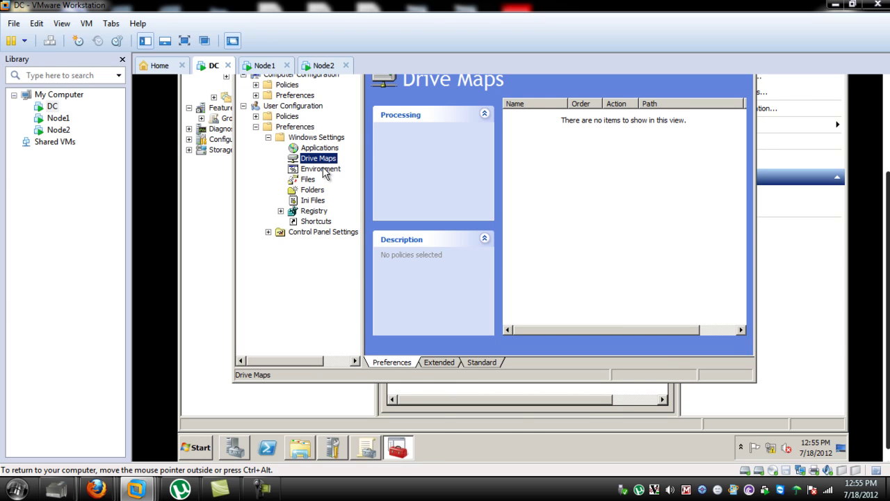
Step: Paste \\DC\AplusShare999 as the drive map location and set the action to Create
right_click(318, 160)
mouse_move(338, 168)
click(409, 165)
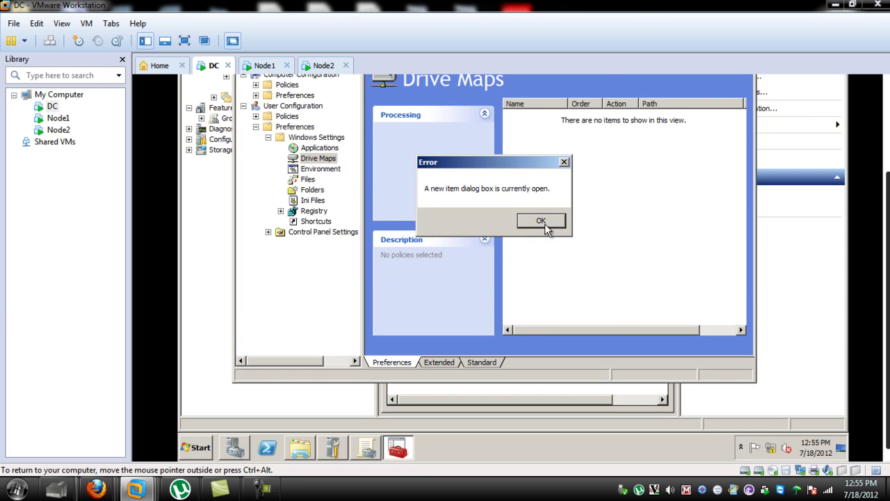
click(541, 221)
click(513, 123)
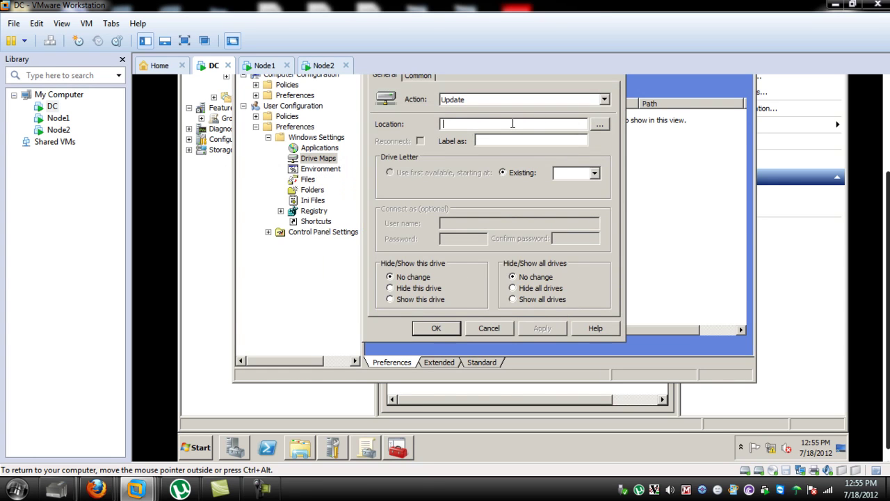
right_click(512, 122)
click(533, 169)
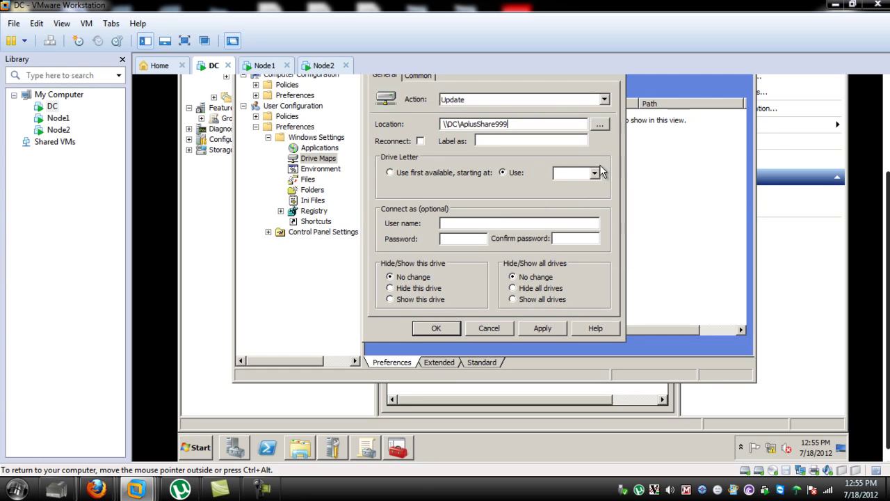
click(604, 99)
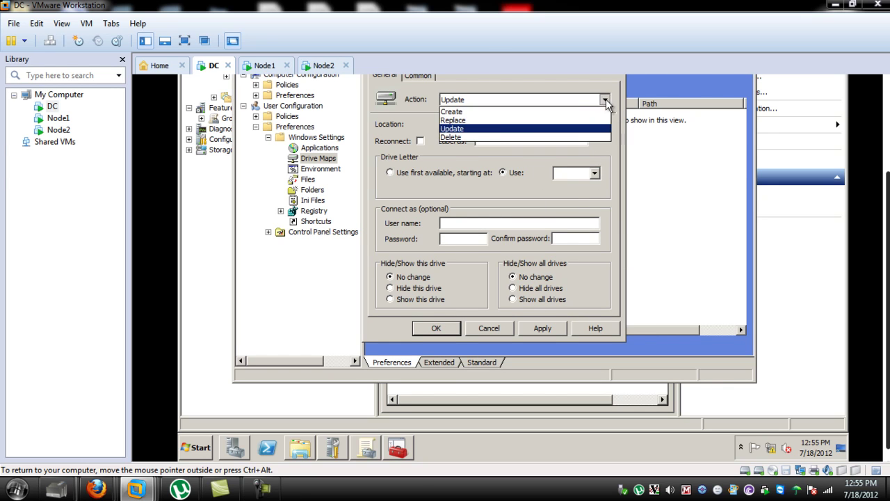
click(493, 112)
Step: Tick Reconnect, label the drive AplusShare999, and choose Show this drive
drag(889, 188, 888, 116)
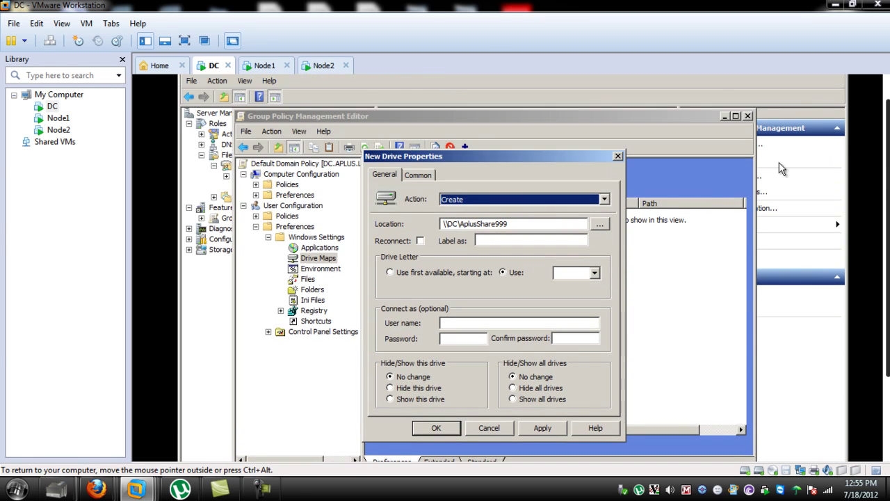
click(420, 241)
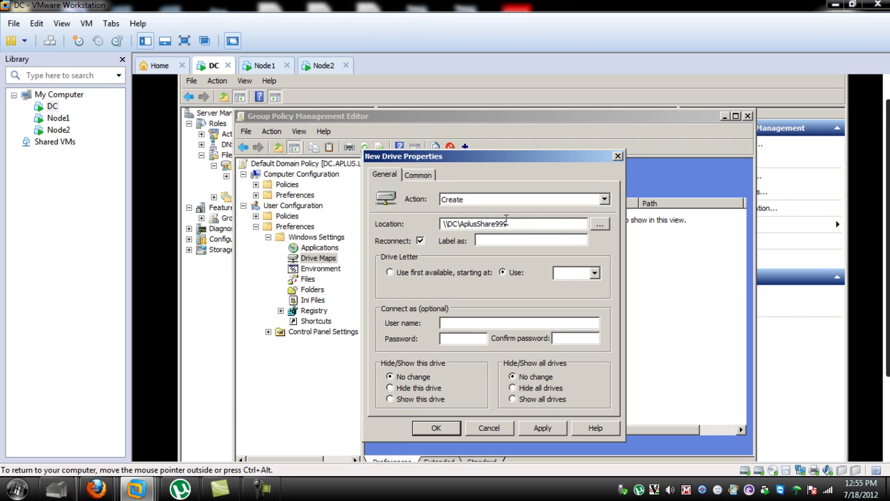
text(AplusShare999)
click(390, 398)
click(541, 428)
click(556, 340)
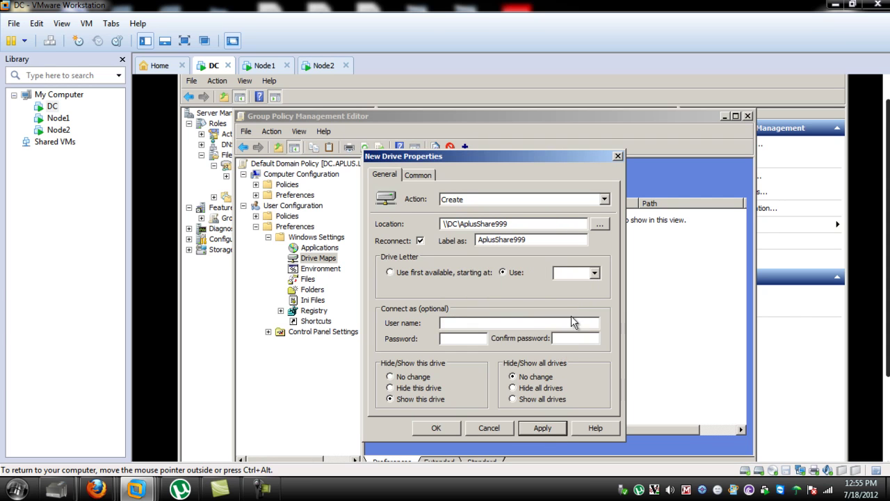
Step: Assign drive letter V to the mapping, then apply and close the properties
click(596, 272)
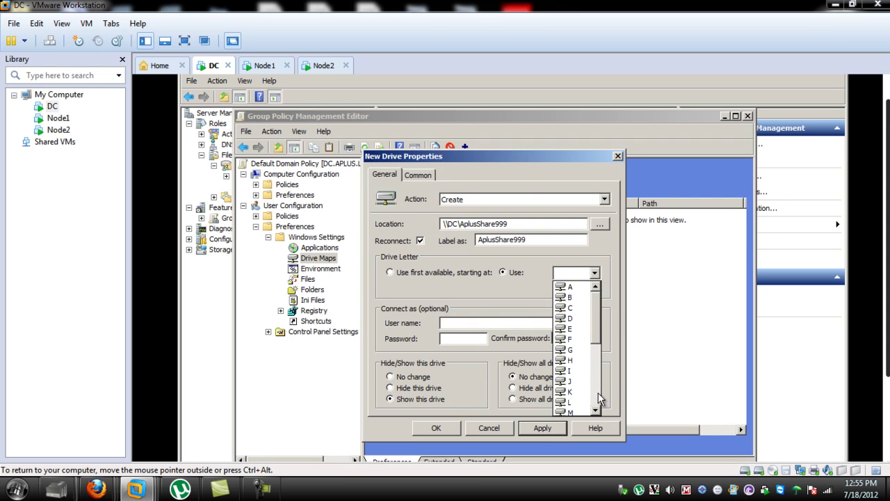
click(600, 399)
click(578, 398)
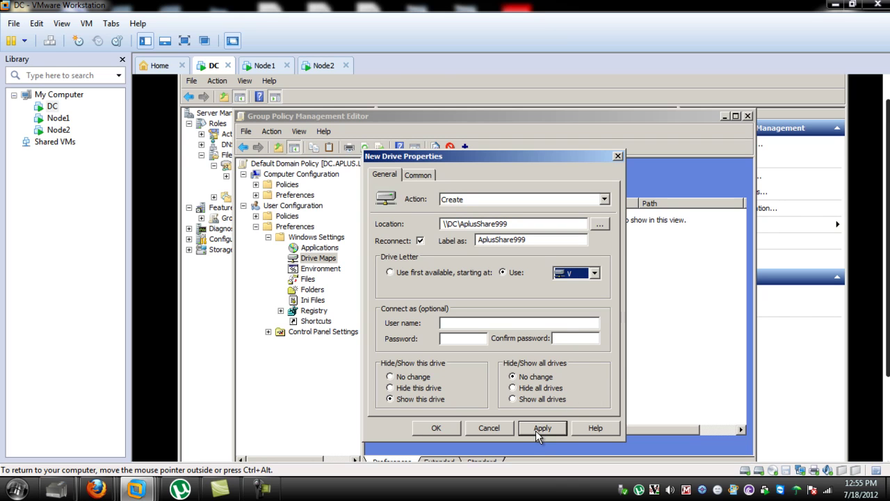
click(540, 429)
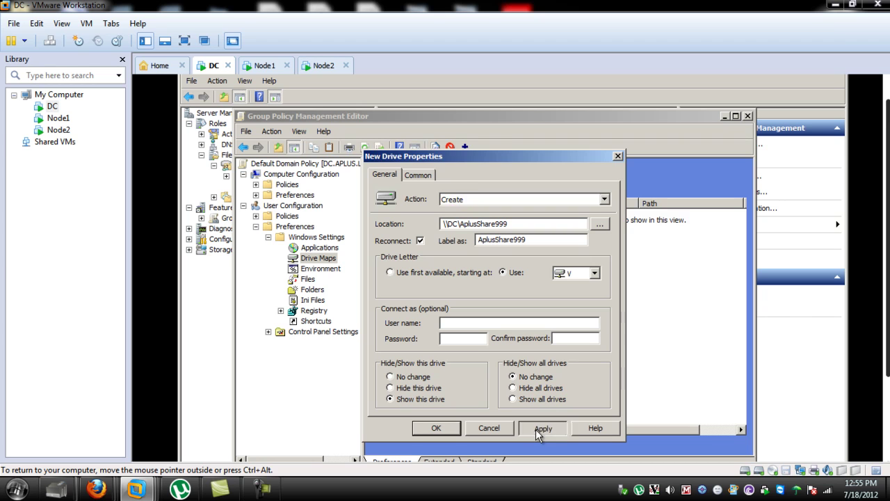
click(446, 429)
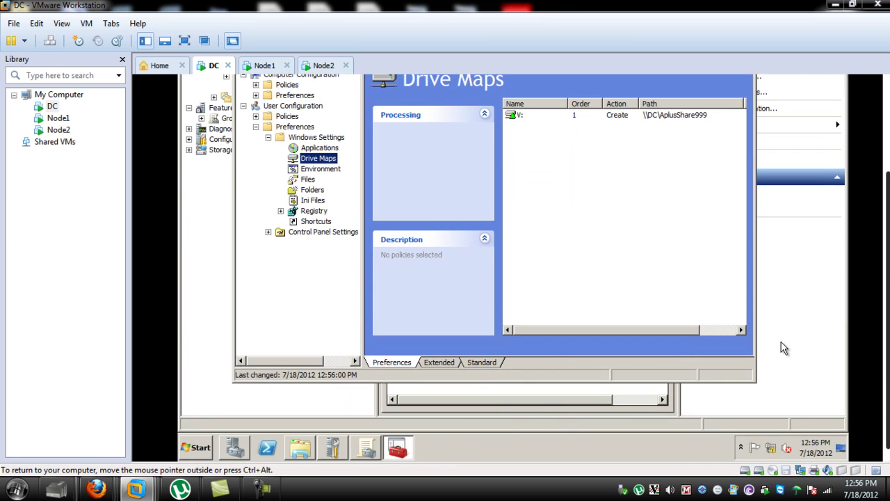
Step: Run gpupdate /force from the DC's Run box and let the policy update complete
click(192, 449)
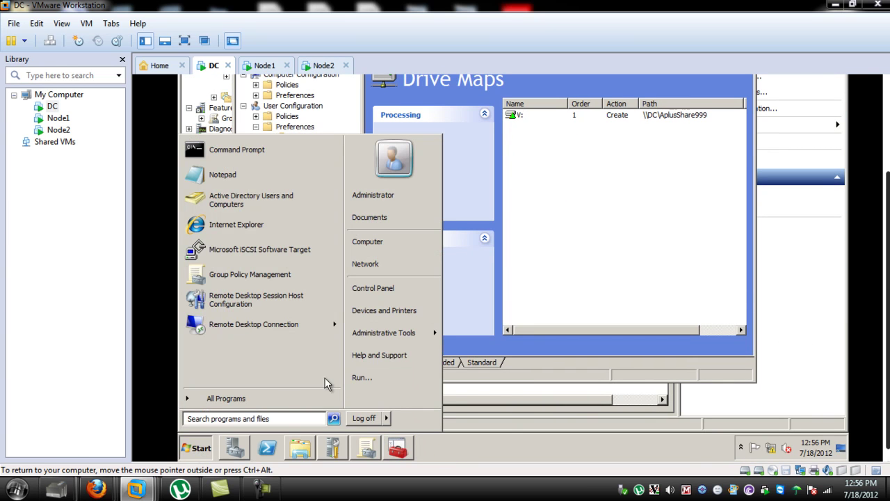
click(361, 377)
click(326, 354)
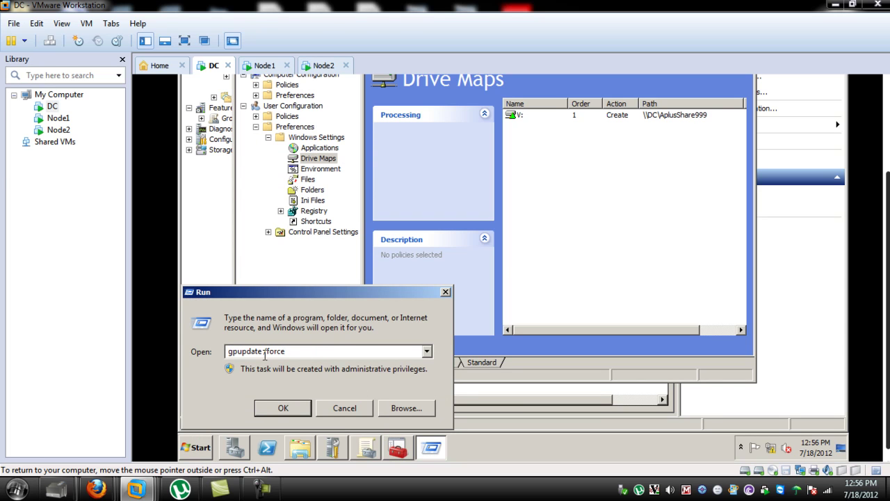
click(291, 410)
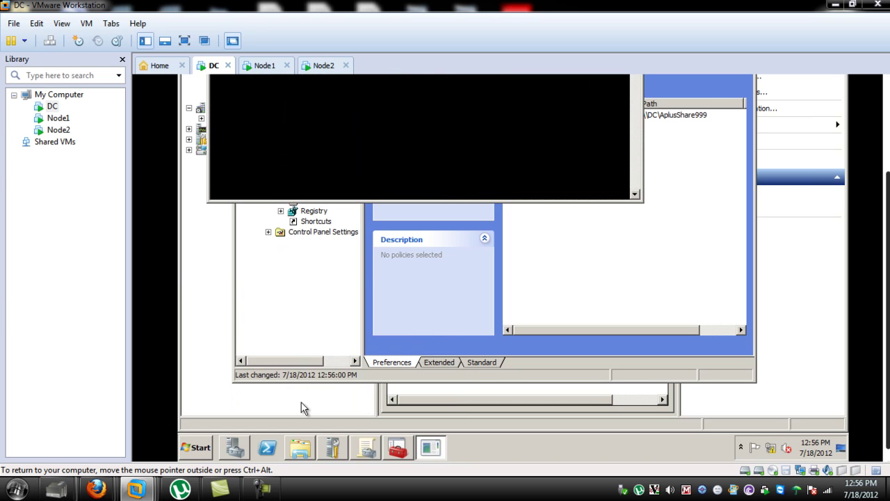
click(887, 81)
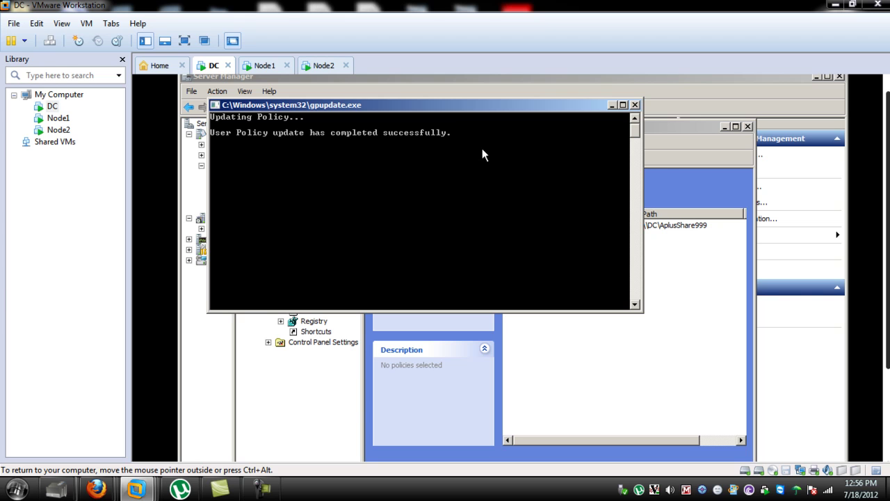
click(266, 65)
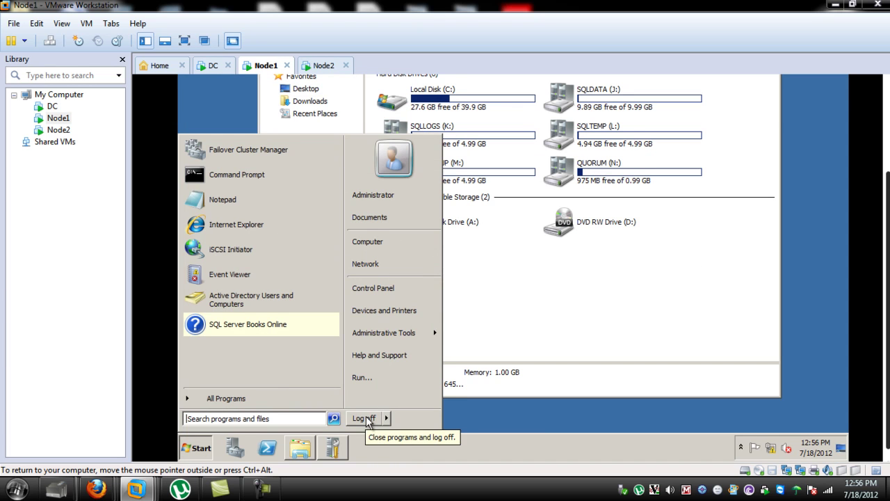
Step: Log Node1 off and back on as Administrator via Ctrl+Alt+Del
click(363, 418)
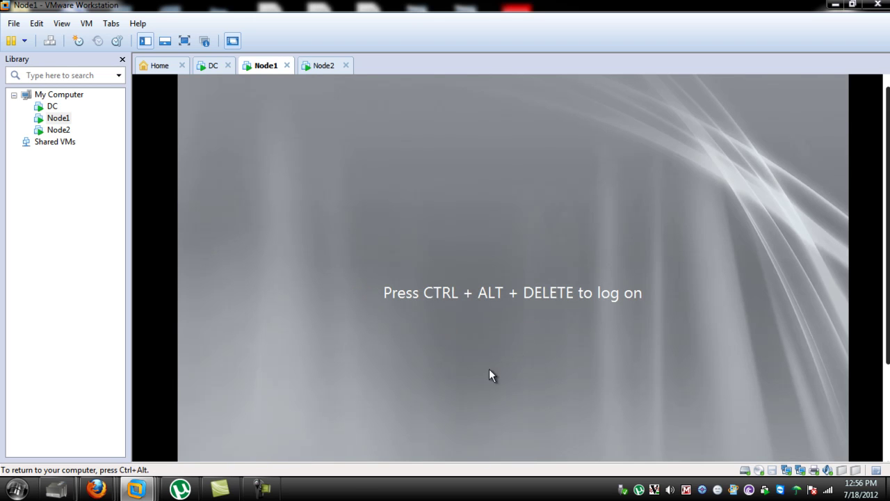
right_click(258, 68)
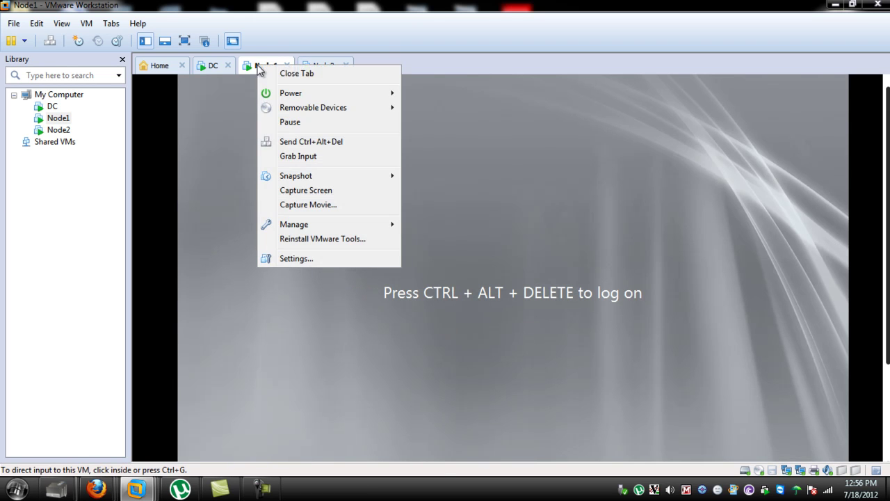
click(293, 141)
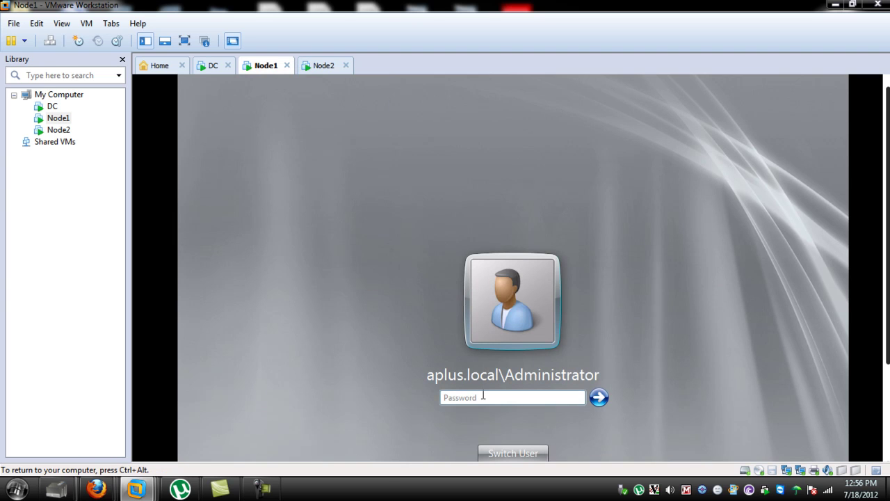
click(477, 375)
text(P@ssw0rd)
key(Return)
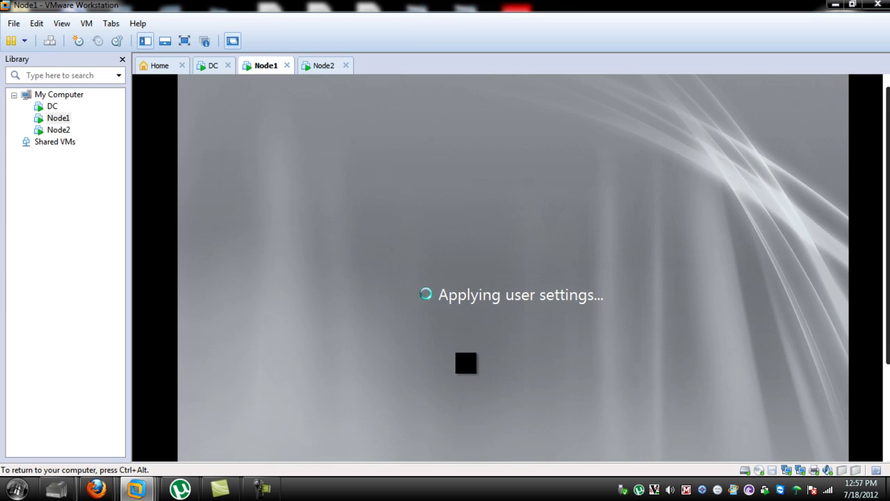
key(ctrl+alt)
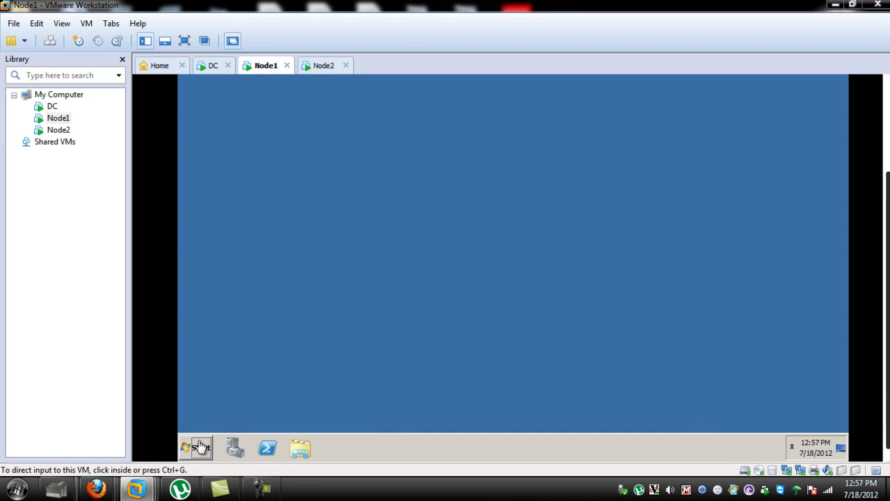
Step: Open Node1's Computer view to confirm AplusShare999 is mapped as V:
click(222, 406)
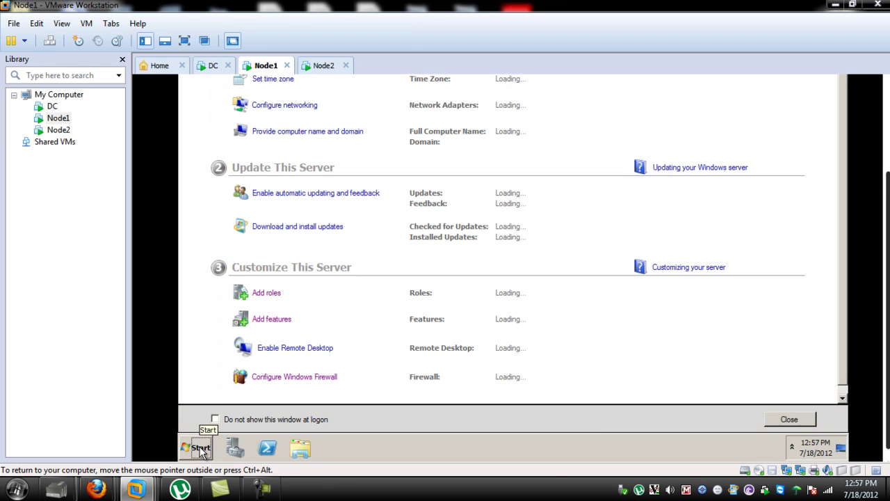
click(201, 447)
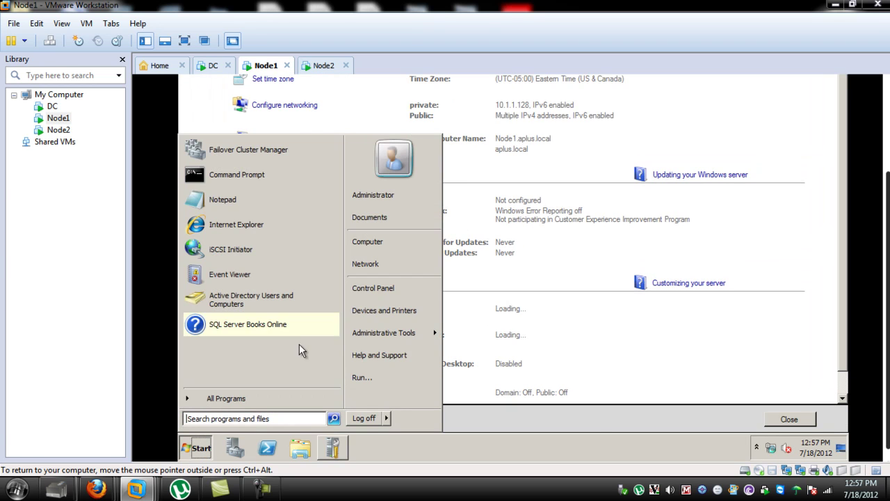
key(super+e)
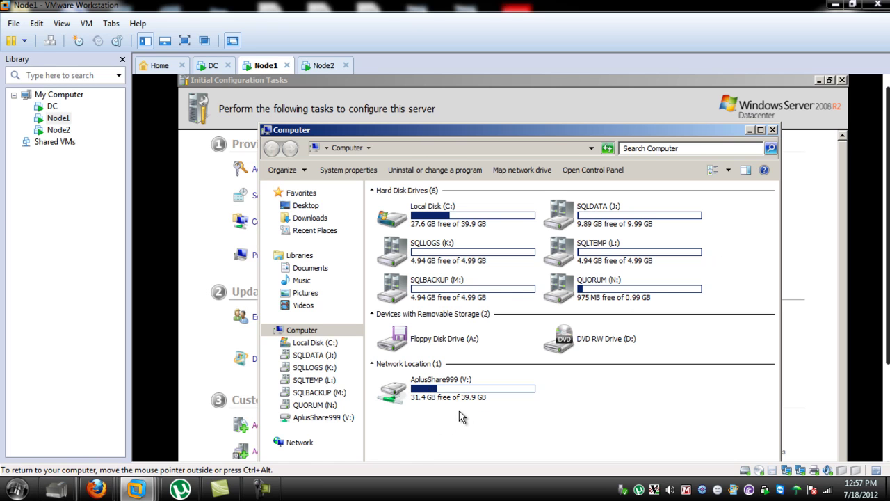
click(324, 65)
scroll(887, 240, down, 3)
Step: Log Node2 off and back on as Administrator via Ctrl+Alt+Del
click(194, 445)
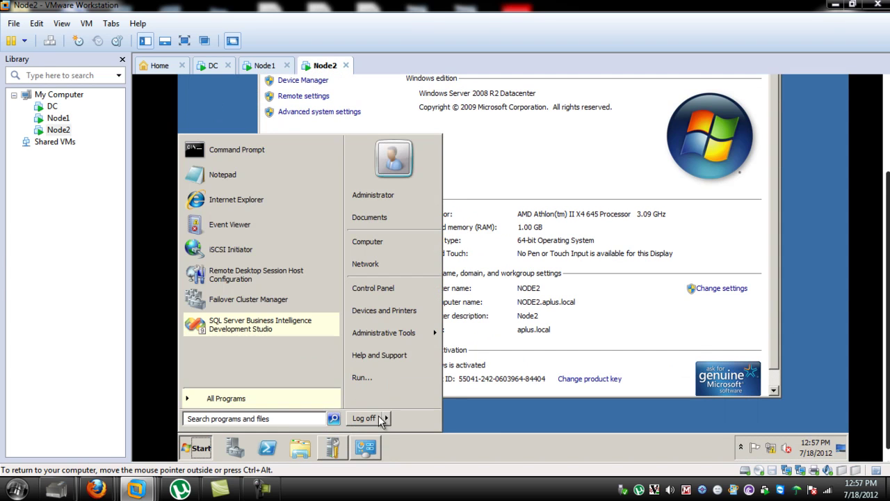
key(Escape)
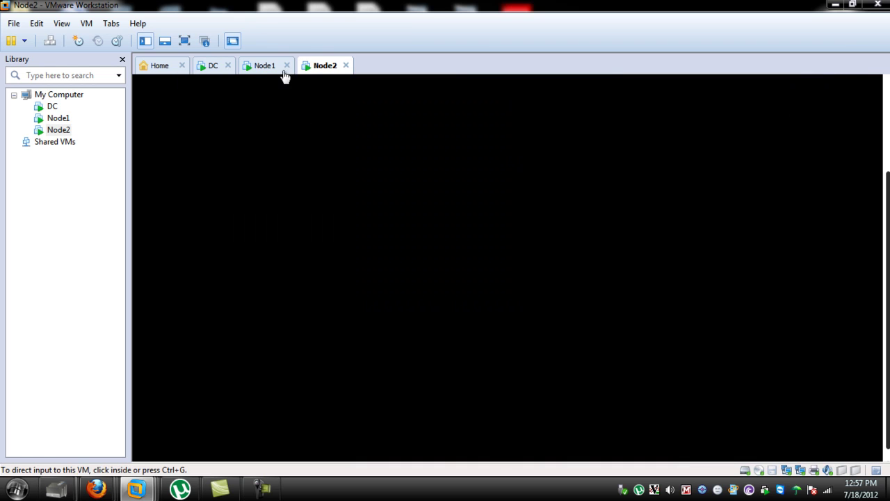
right_click(322, 69)
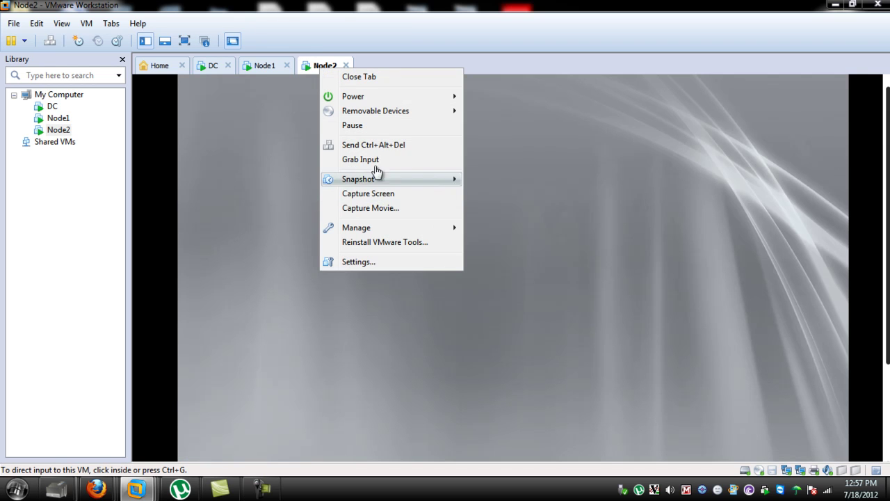
click(377, 147)
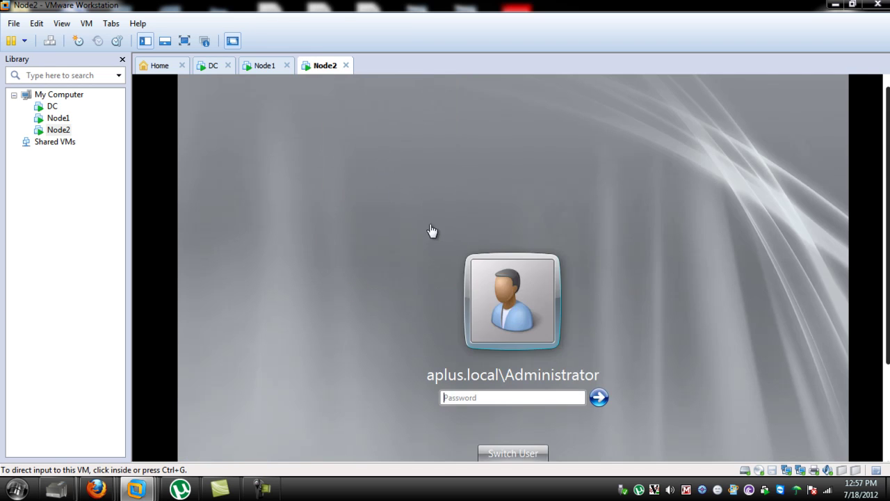
click(488, 396)
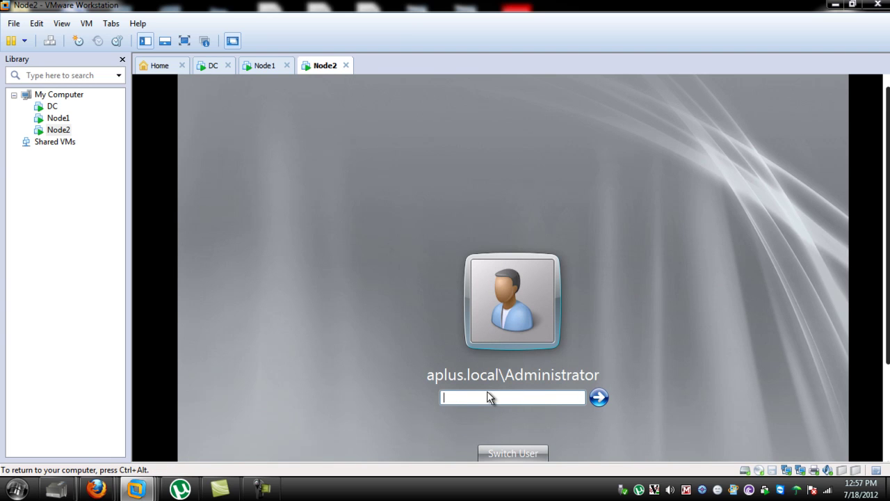
text(P)
key(Return)
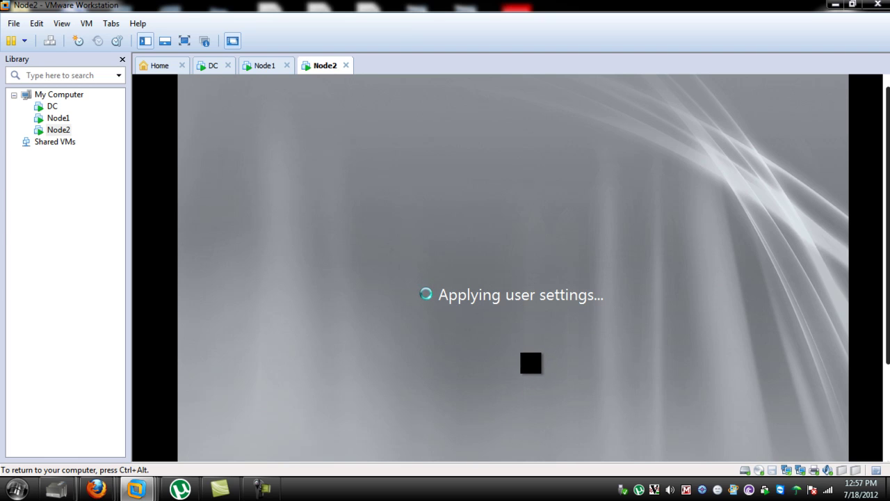
key(ctrl+alt)
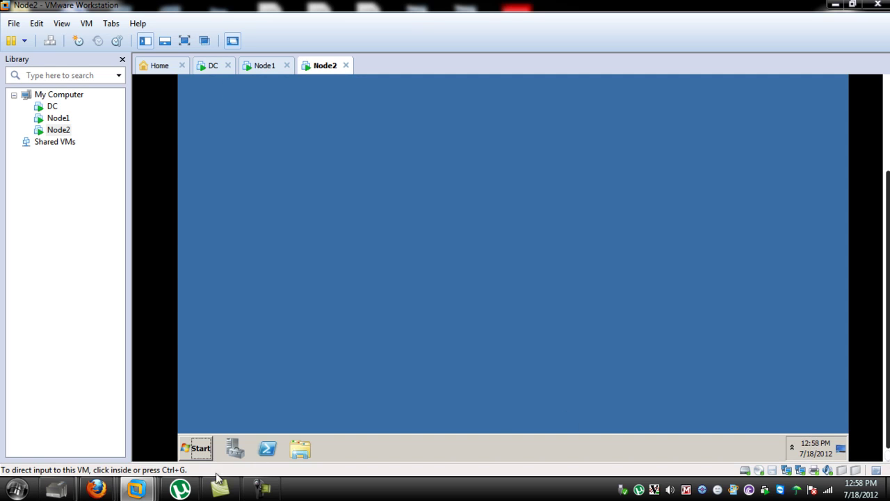
Step: Open Computer on Node2 to see AplusShare999 (V:) under Network Location
click(200, 453)
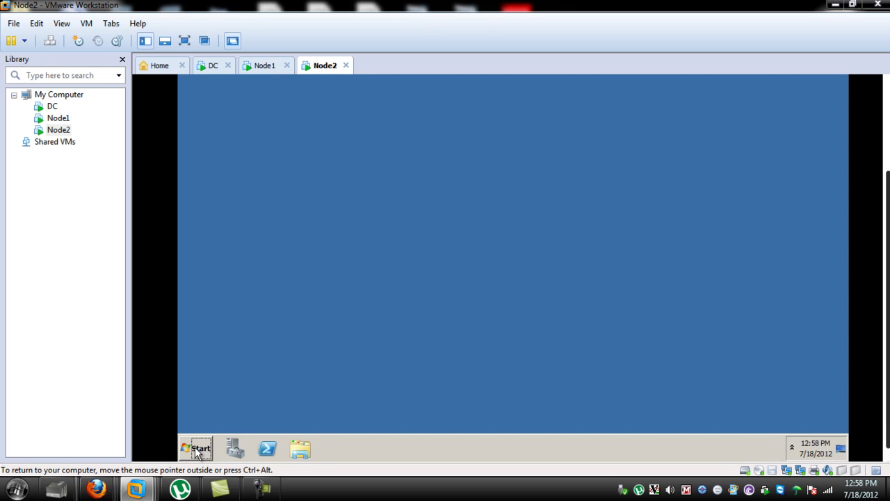
click(198, 448)
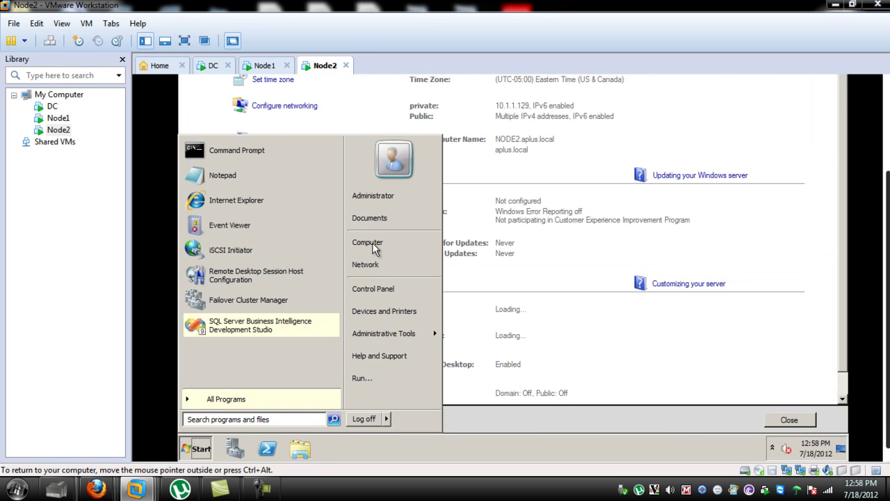
click(374, 245)
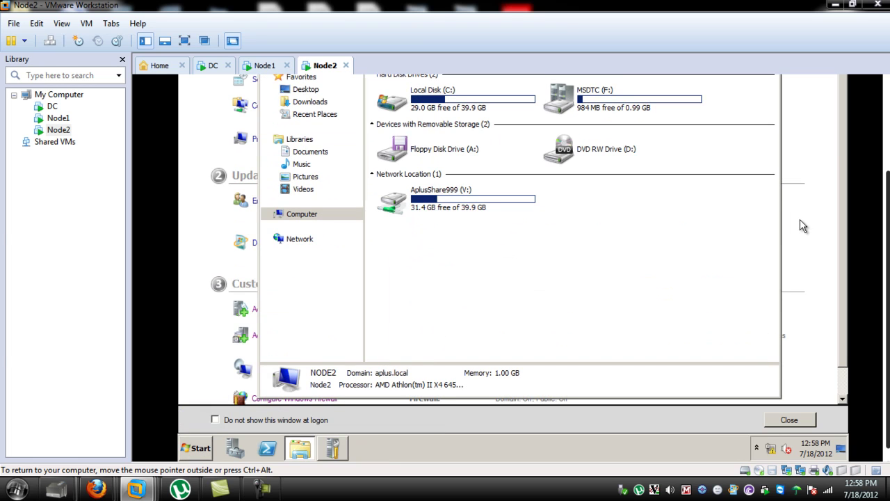